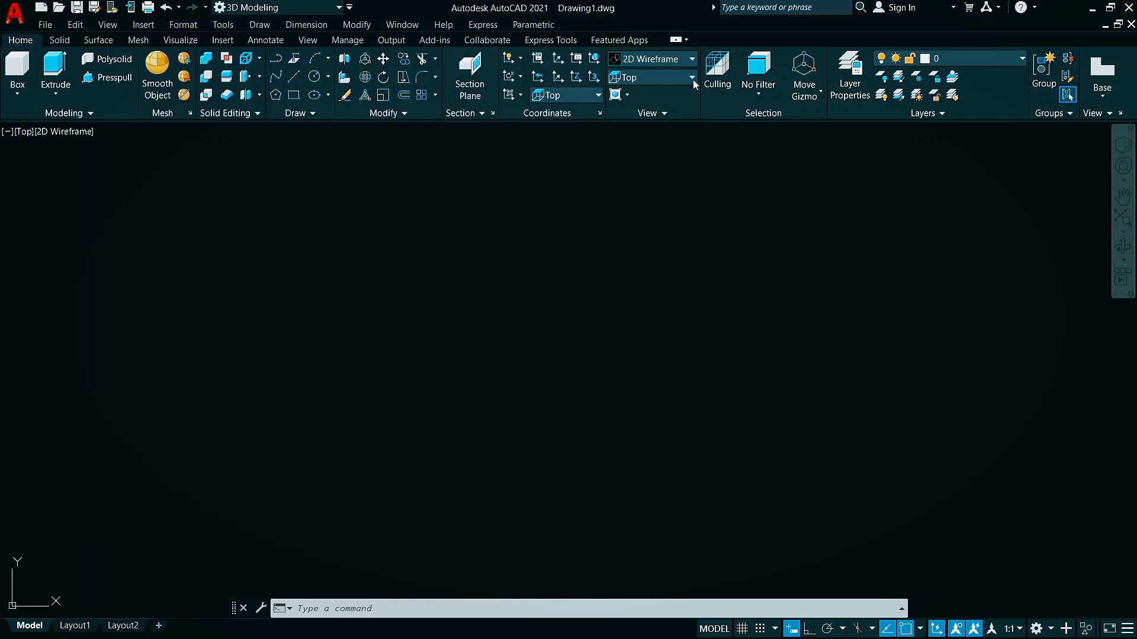
Switch the drawing's viewpoint to SE Isometric
{"action": "left_click", "coordinate": [691, 78]}
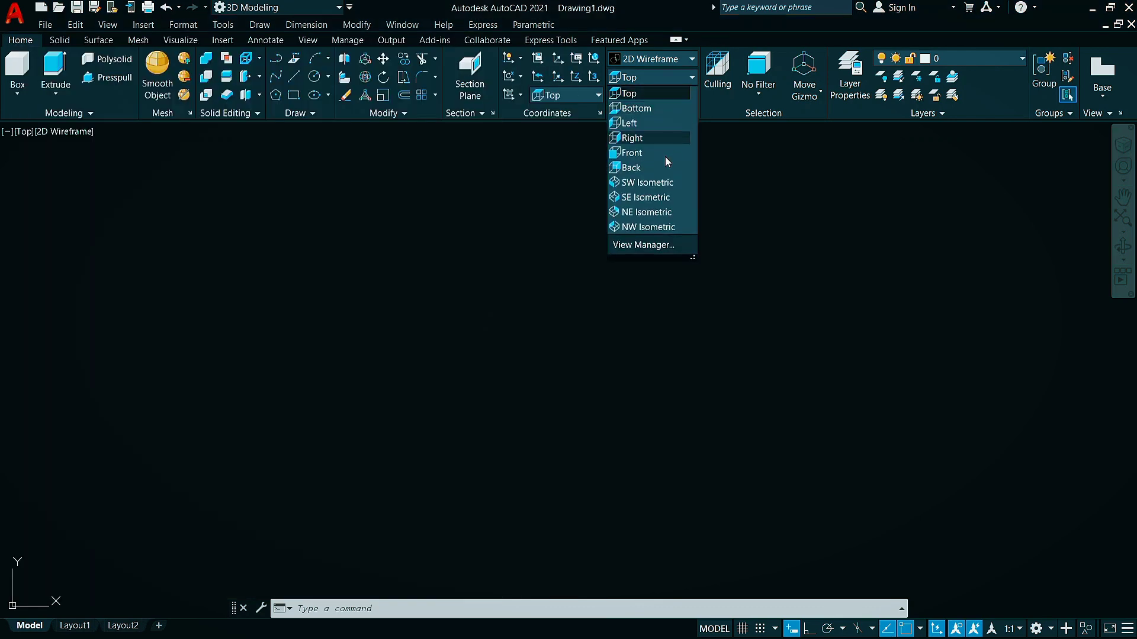
{"action": "left_click", "coordinate": [647, 197]}
{"action": "left_click", "coordinate": [645, 193]}
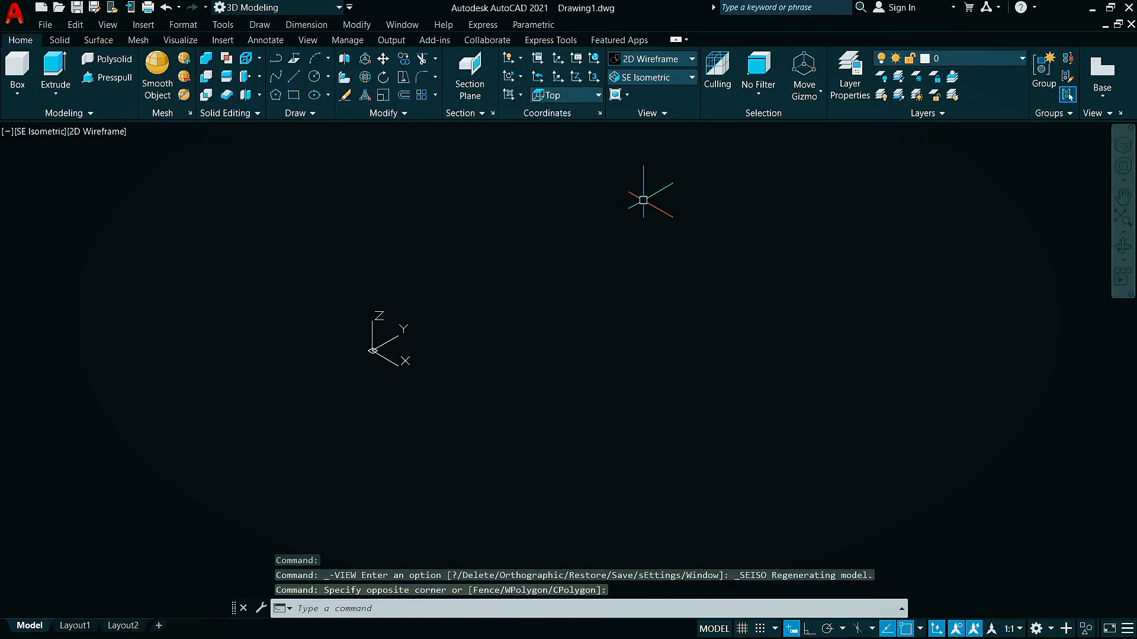
Turn off showing the UCS icon at the origin and set the UCS to Front
{"action": "right_click", "coordinate": [374, 355]}
{"action": "mouse_move", "coordinate": [427, 530]}
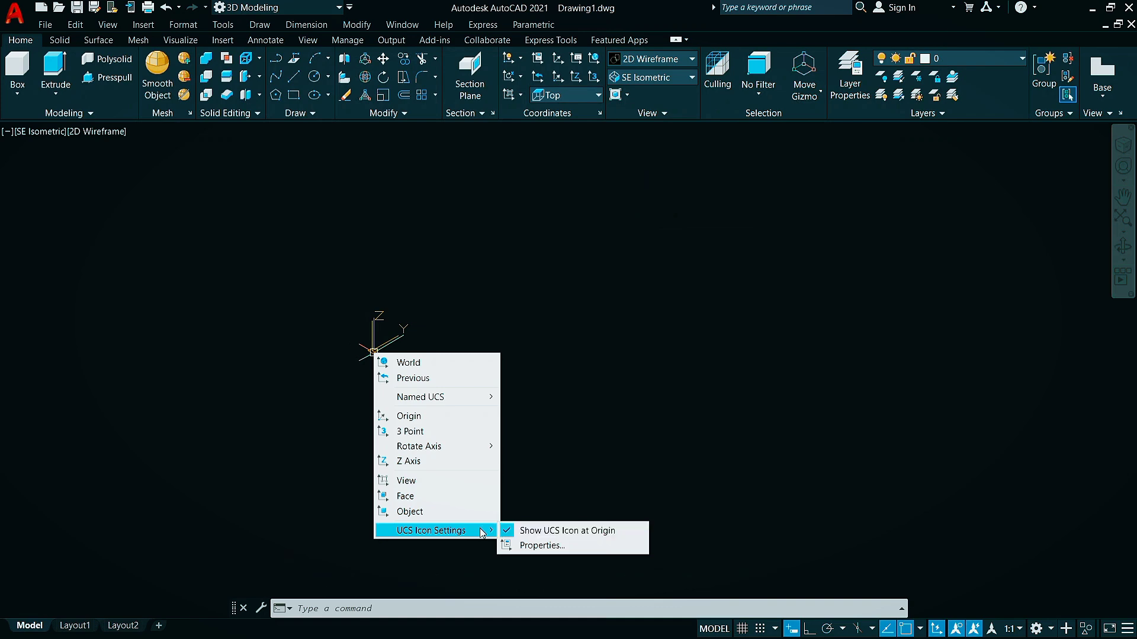
{"action": "left_click", "coordinate": [556, 536]}
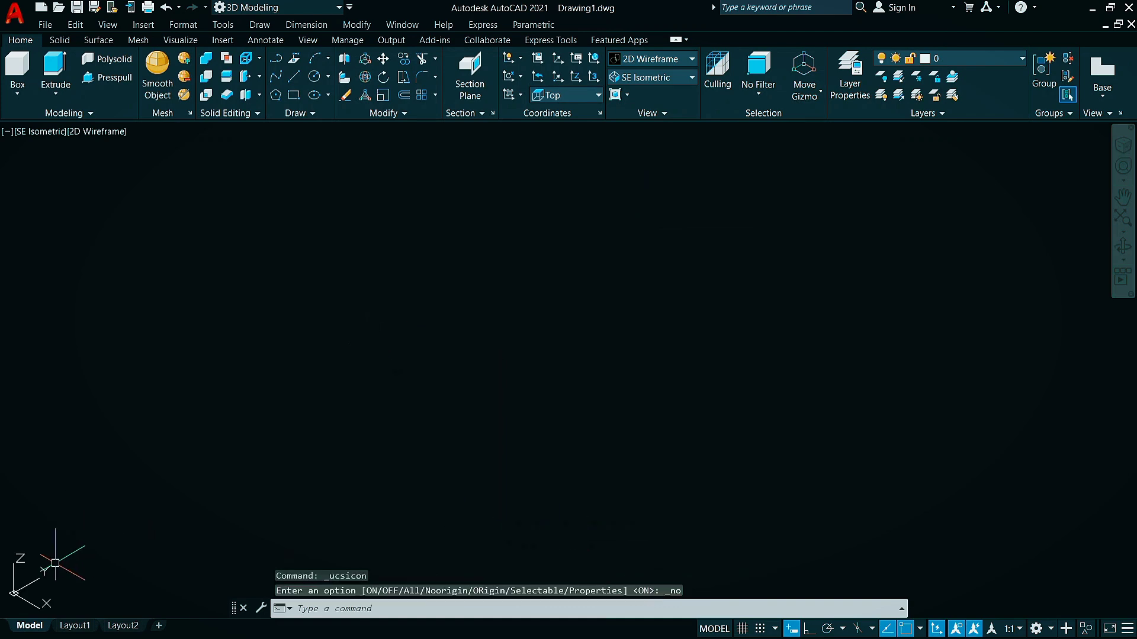
{"action": "left_click", "coordinate": [598, 96]}
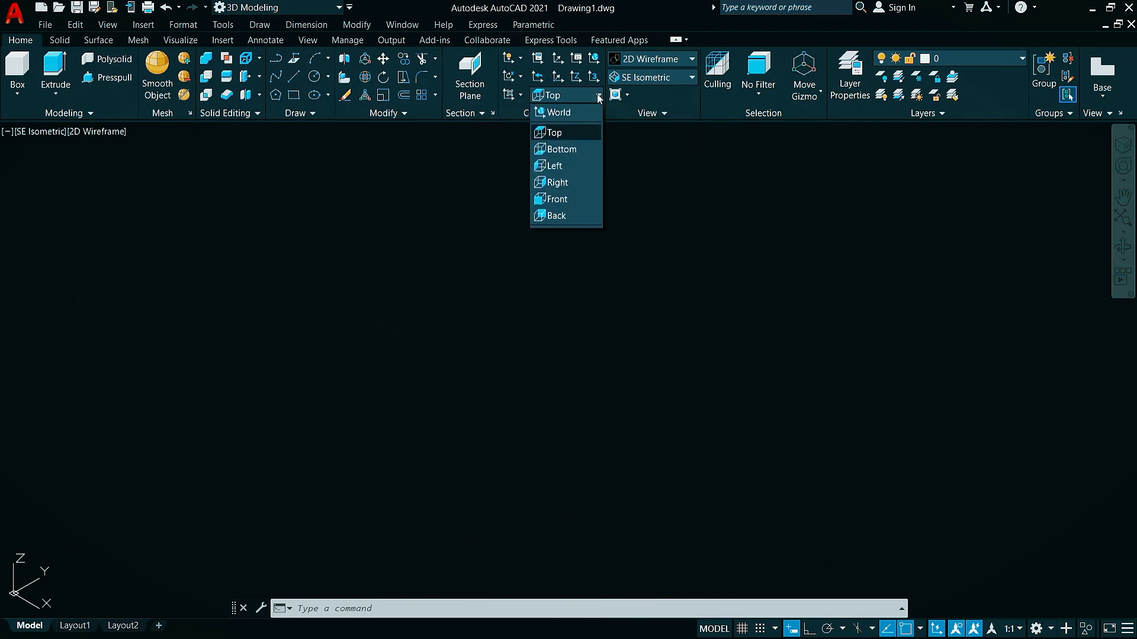
{"action": "left_click", "coordinate": [559, 200]}
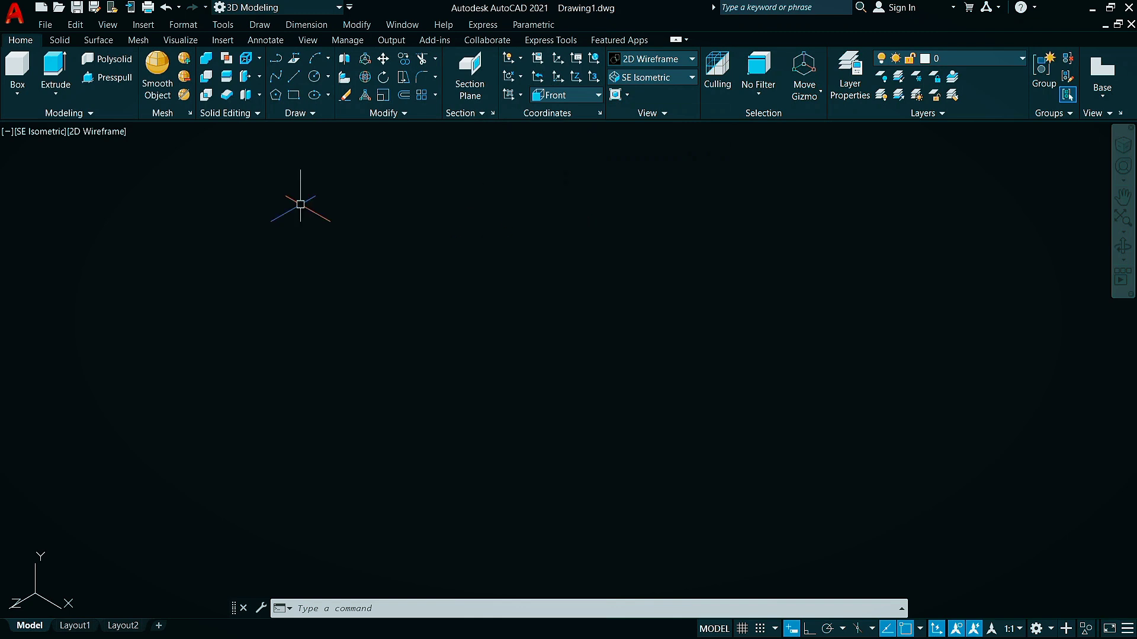
With Ortho on, start the inverted-T profile with lines 26 along negative X, 64 up, 8 along negative X and 64 down
{"action": "left_click", "coordinate": [293, 79]}
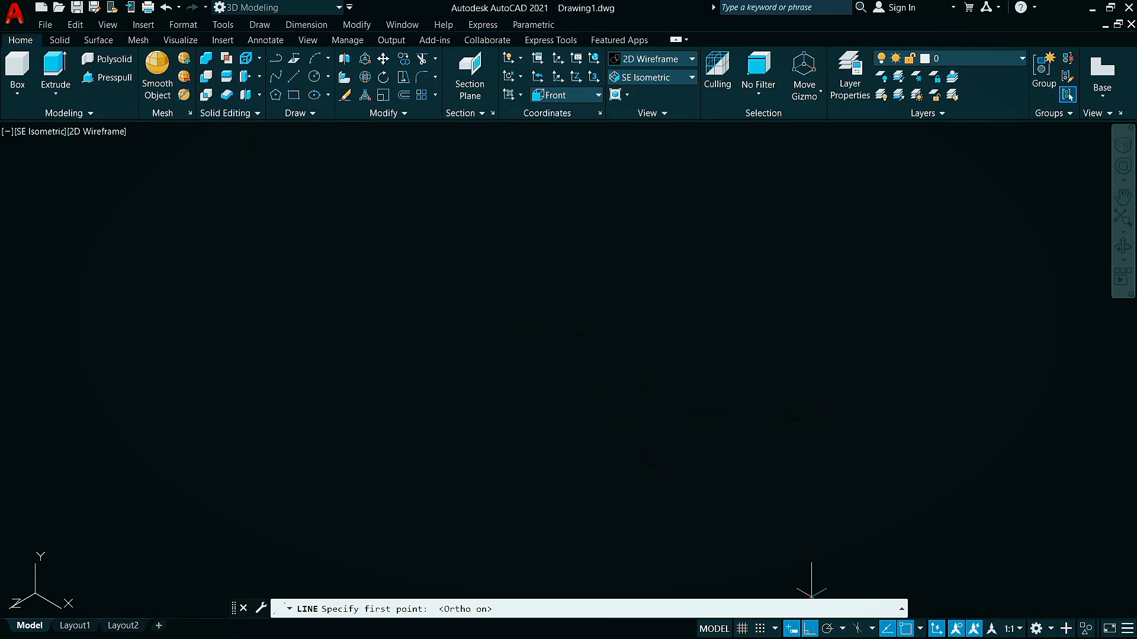
{"action": "left_click", "coordinate": [720, 503]}
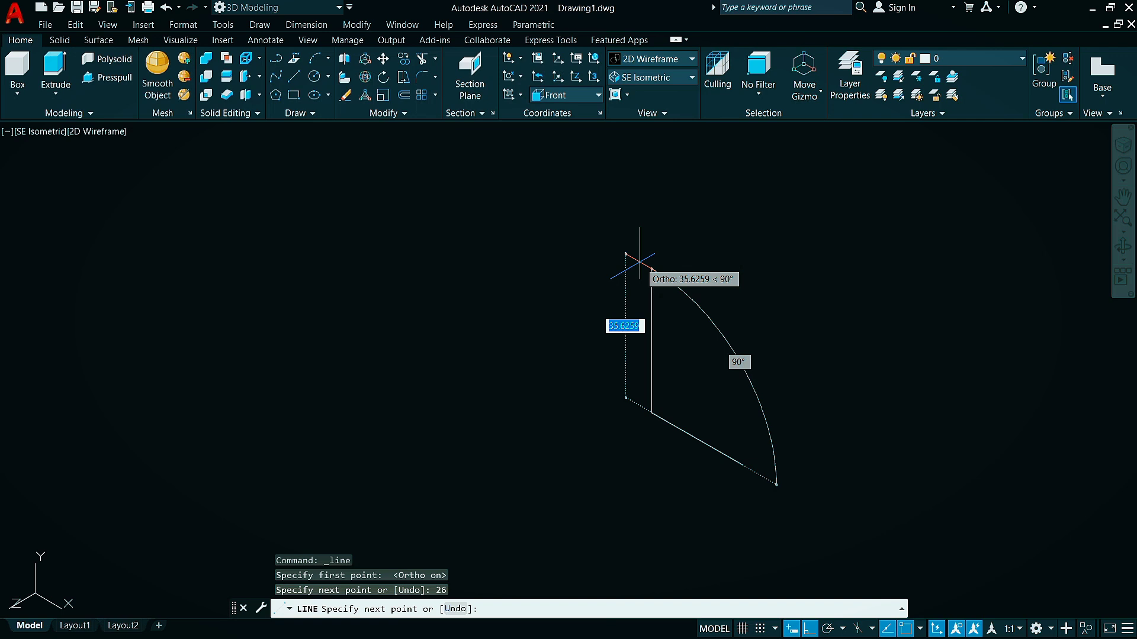
{"action": "type", "text": "64"}
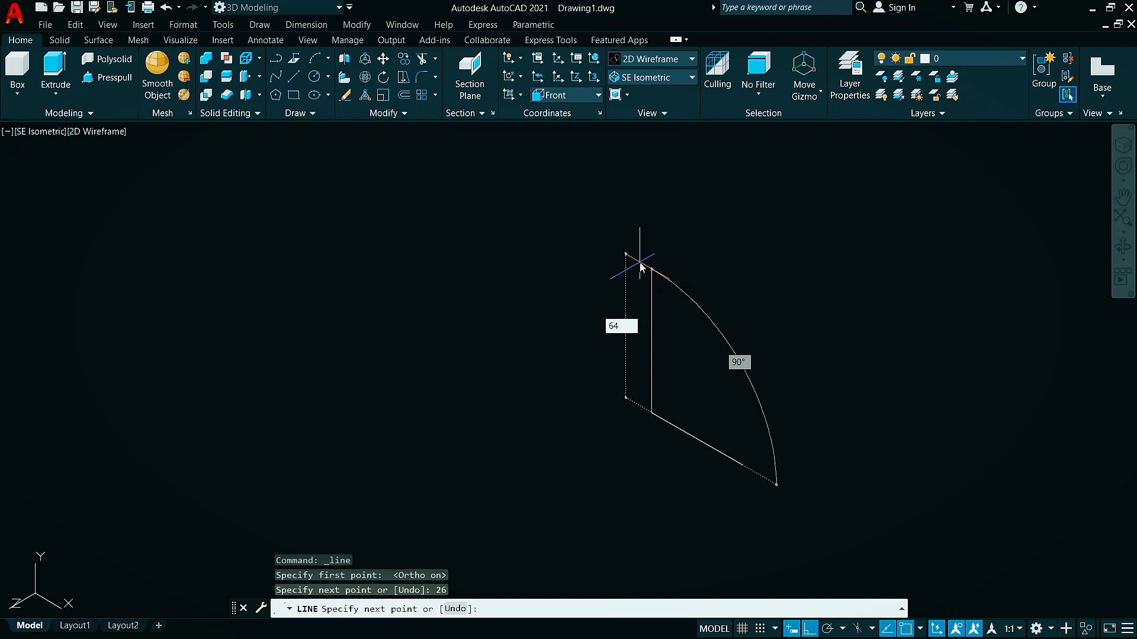
{"action": "key", "text": "Return"}
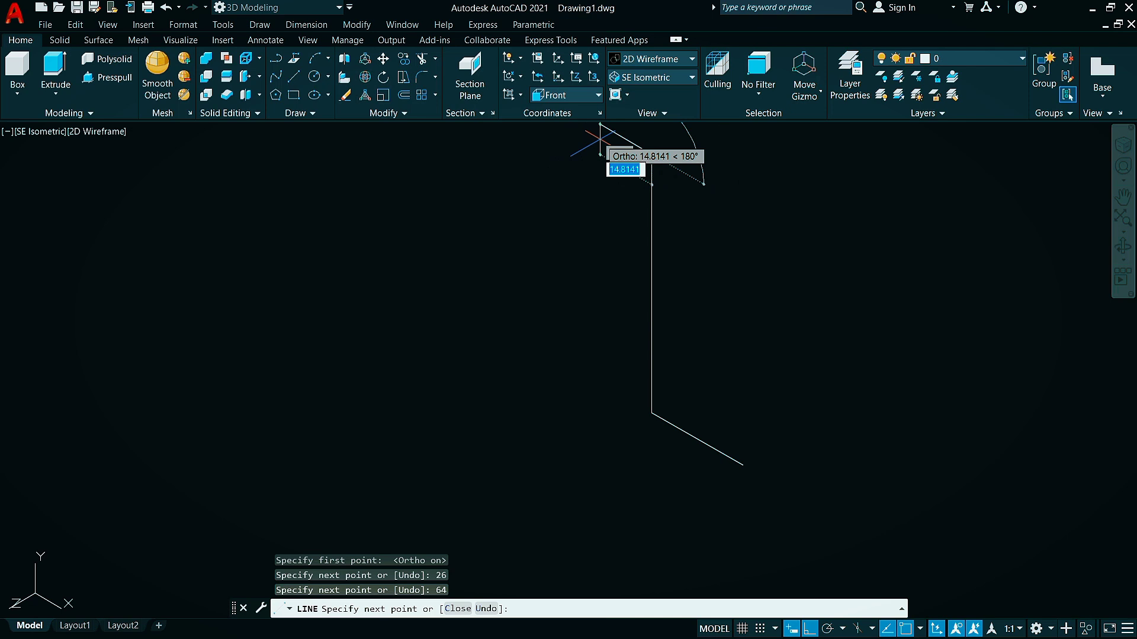
{"action": "type", "text": "8"}
{"action": "key", "text": "Return"}
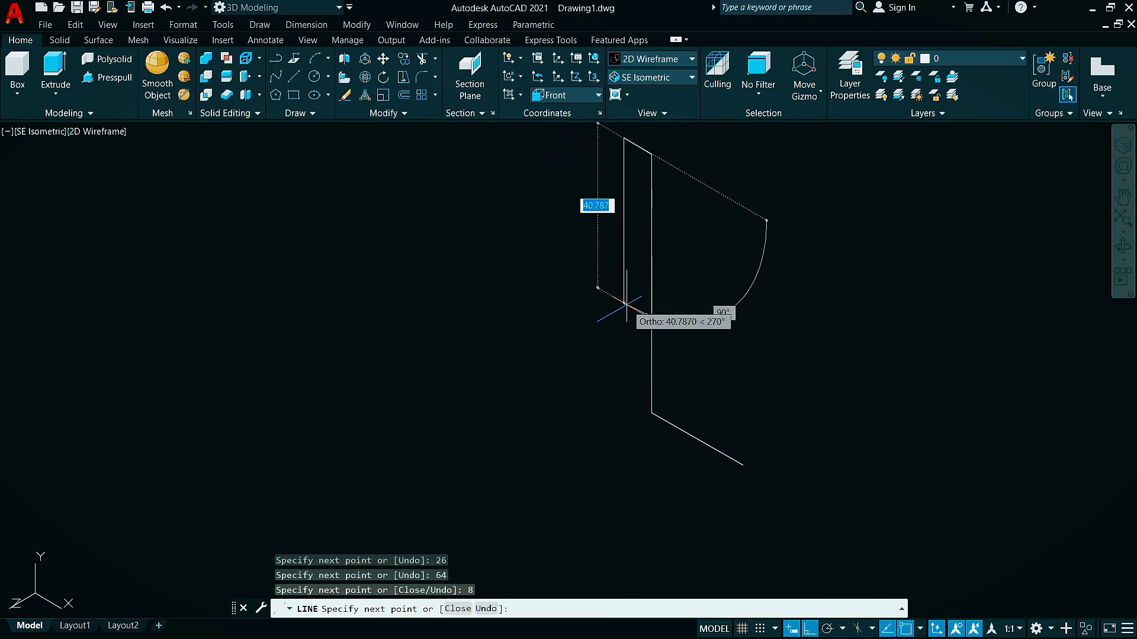
{"action": "type", "text": "64"}
{"action": "key", "text": "Return"}
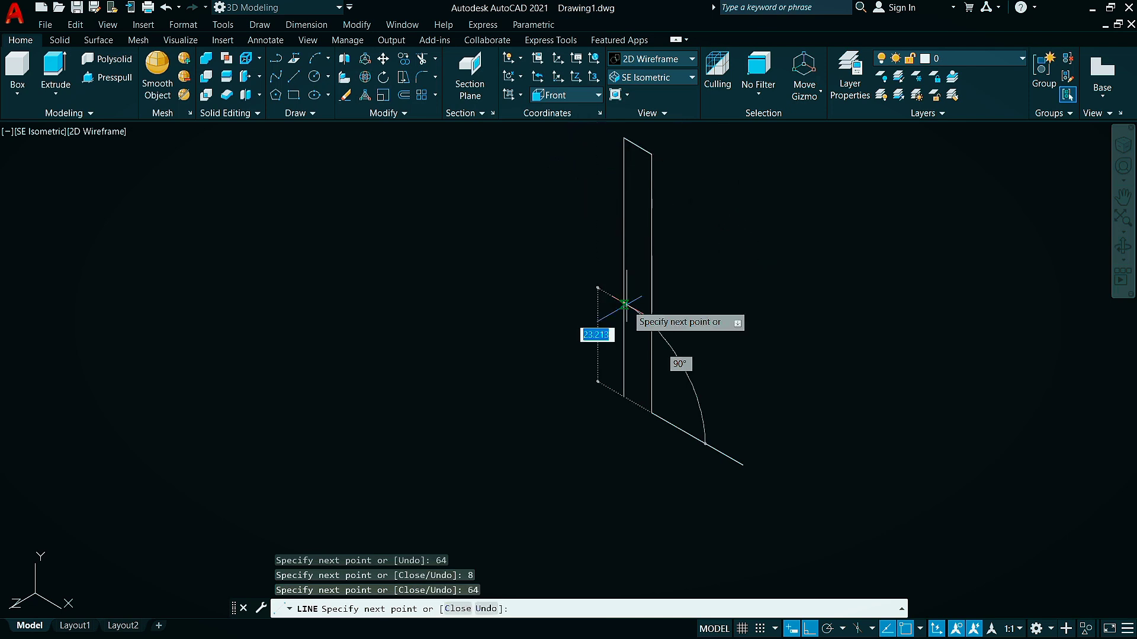
Complete the profile's base with lines 38 along negative X, 8 down, 72 along positive X and 8 up, and close the outline
{"action": "type", "text": "38"}
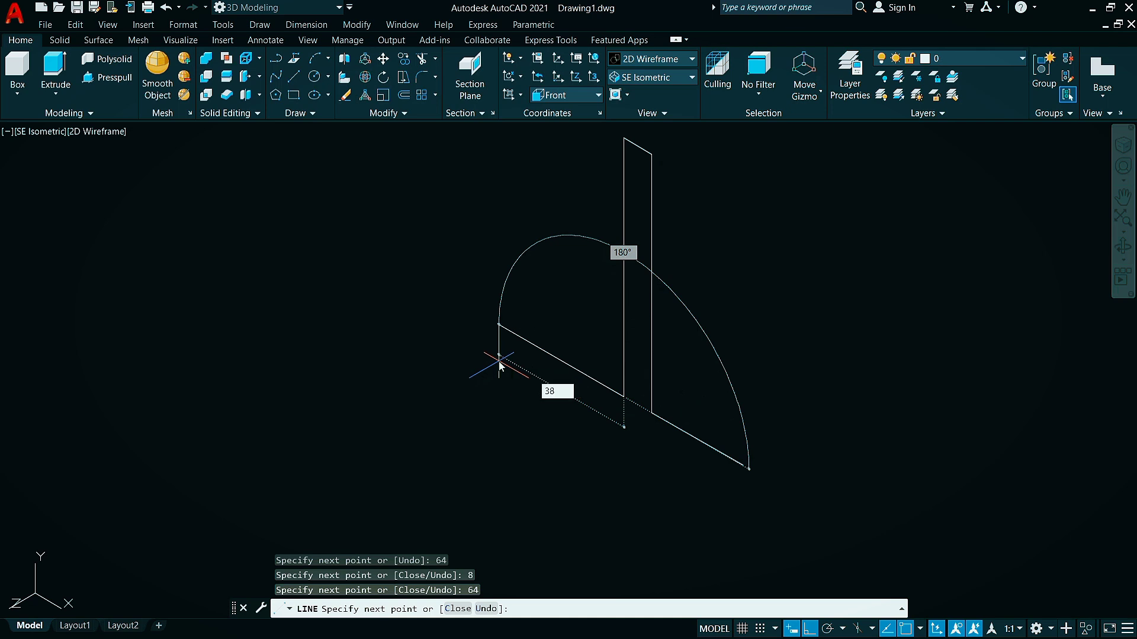
{"action": "key", "text": "Return"}
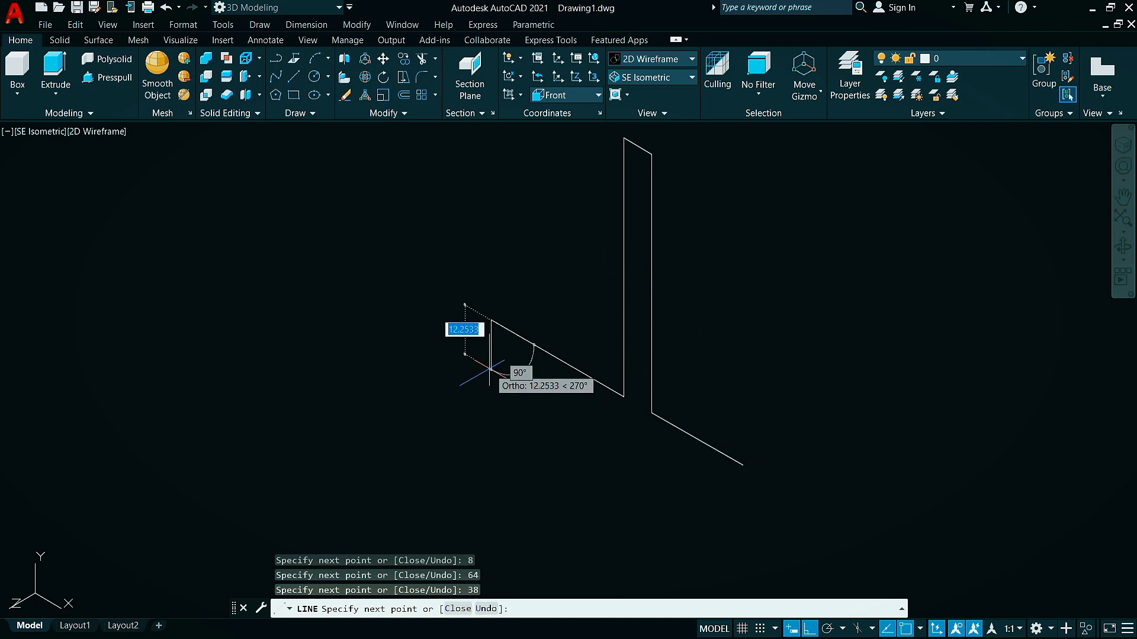
{"action": "type", "text": "8"}
{"action": "key", "text": "Return"}
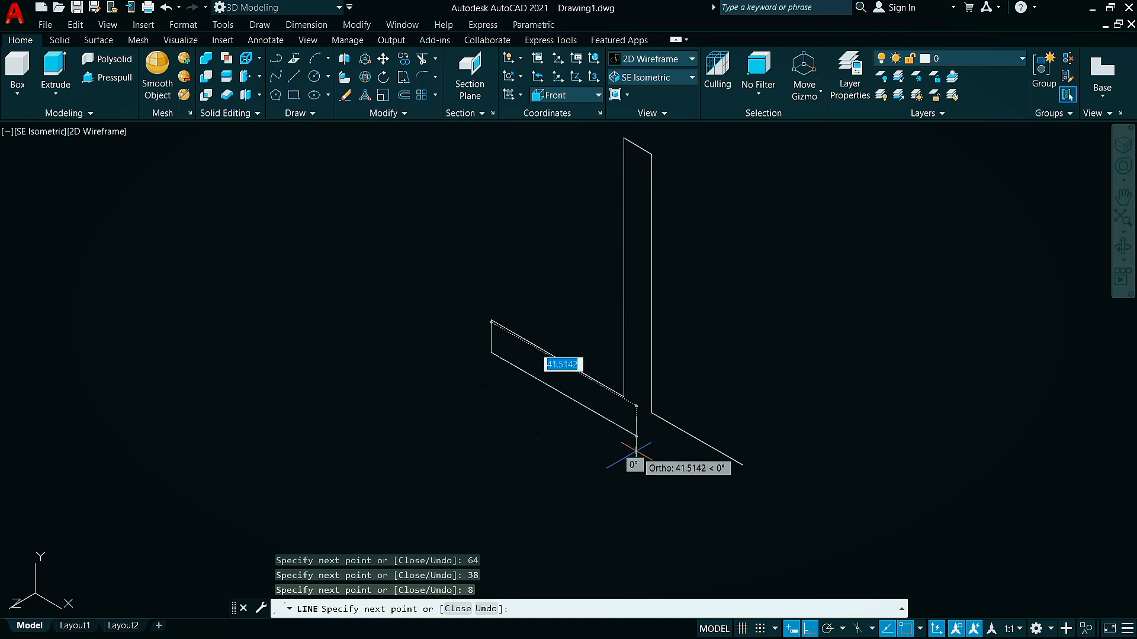
{"action": "type", "text": "72"}
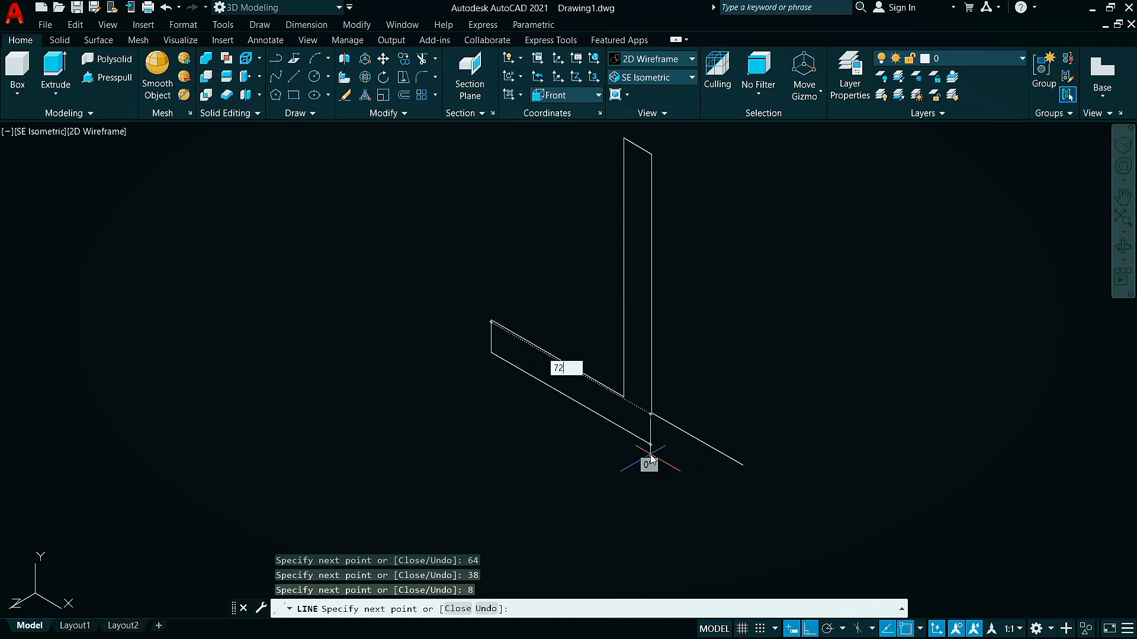
{"action": "key", "text": "Return"}
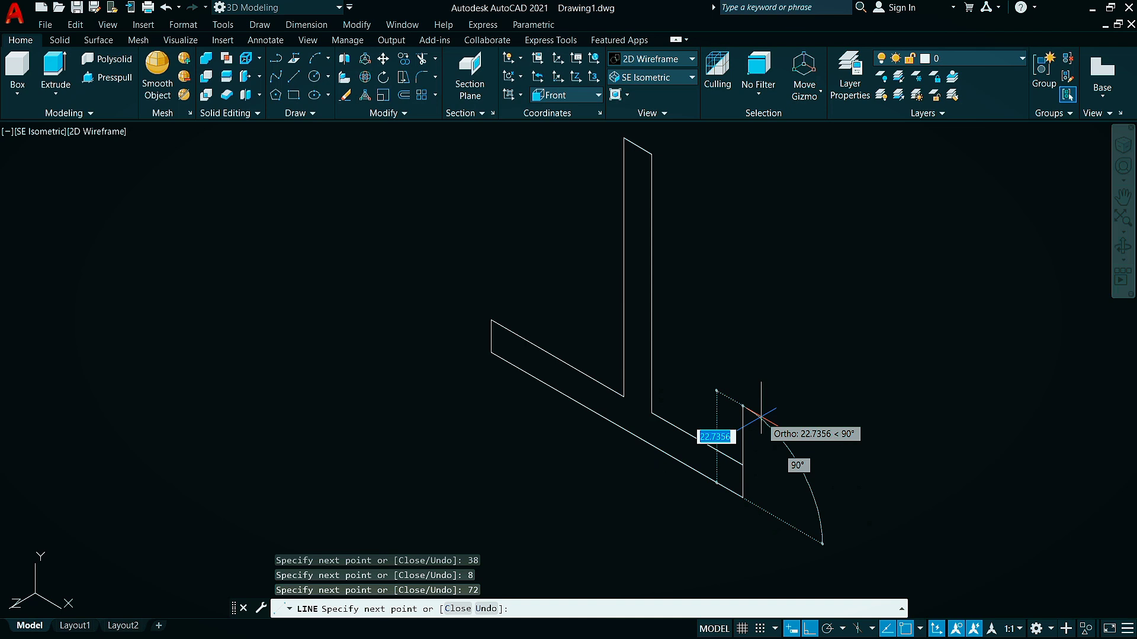
{"action": "type", "text": "8"}
{"action": "key", "text": "Return"}
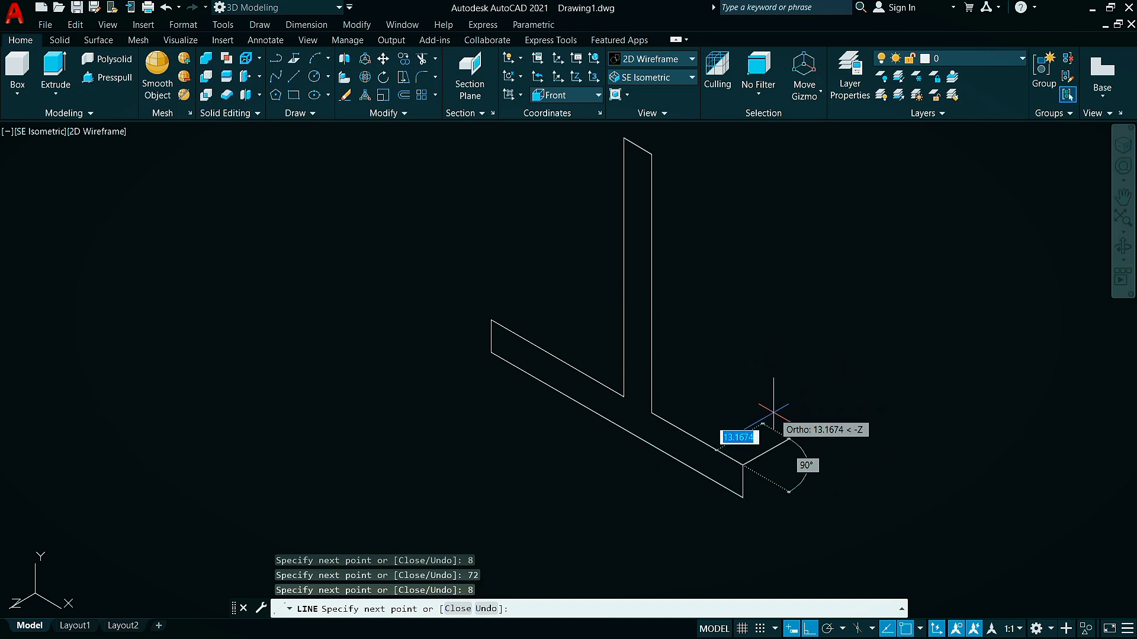
{"action": "type", "text": "c"}
{"action": "key", "text": "Return"}
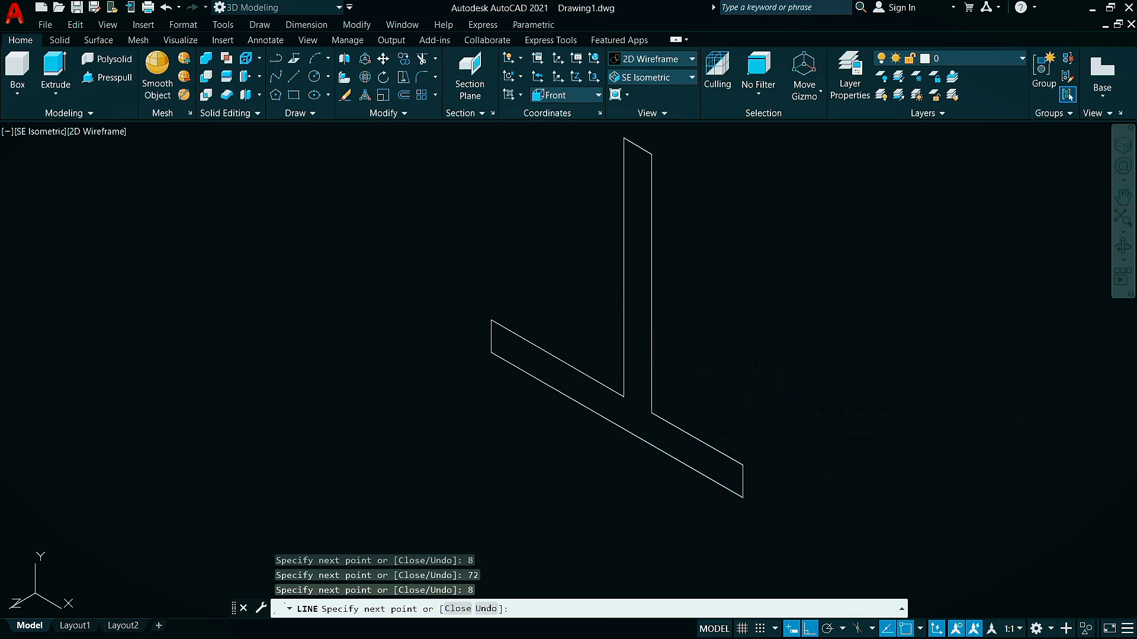
Join all the lines of the inverted-T outline into one polyline with PEDIT
{"action": "scroll", "coordinate": [591, 359], "scroll_direction": "up", "scroll_amount": 1}
{"action": "scroll", "coordinate": [578, 370], "scroll_direction": "down", "scroll_amount": 5}
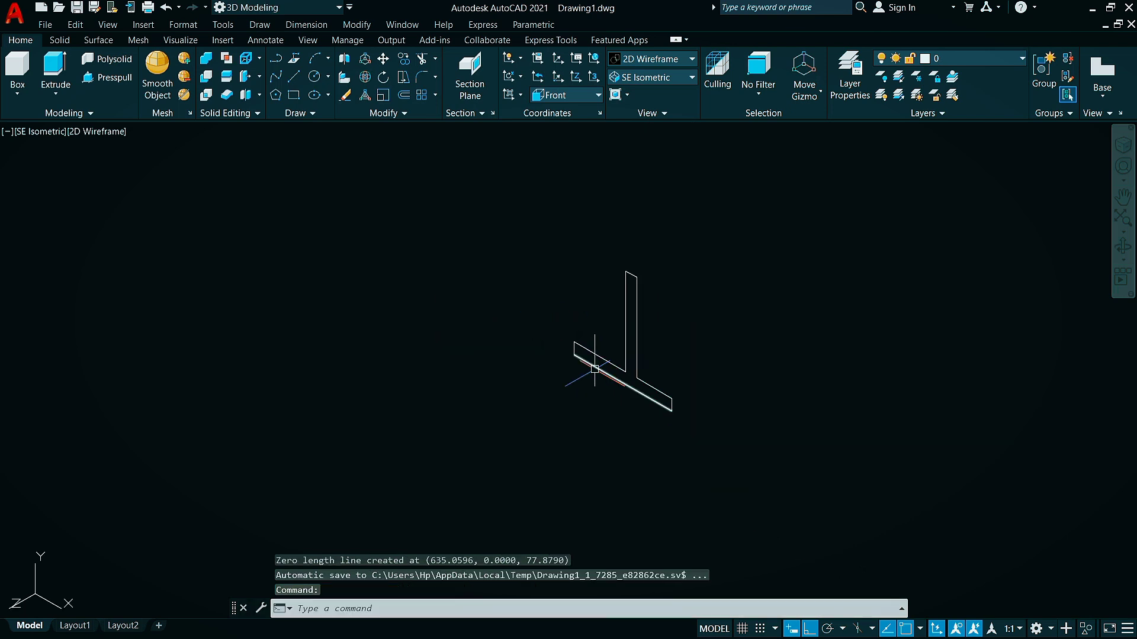
{"action": "scroll", "coordinate": [642, 317], "scroll_direction": "up", "scroll_amount": 5}
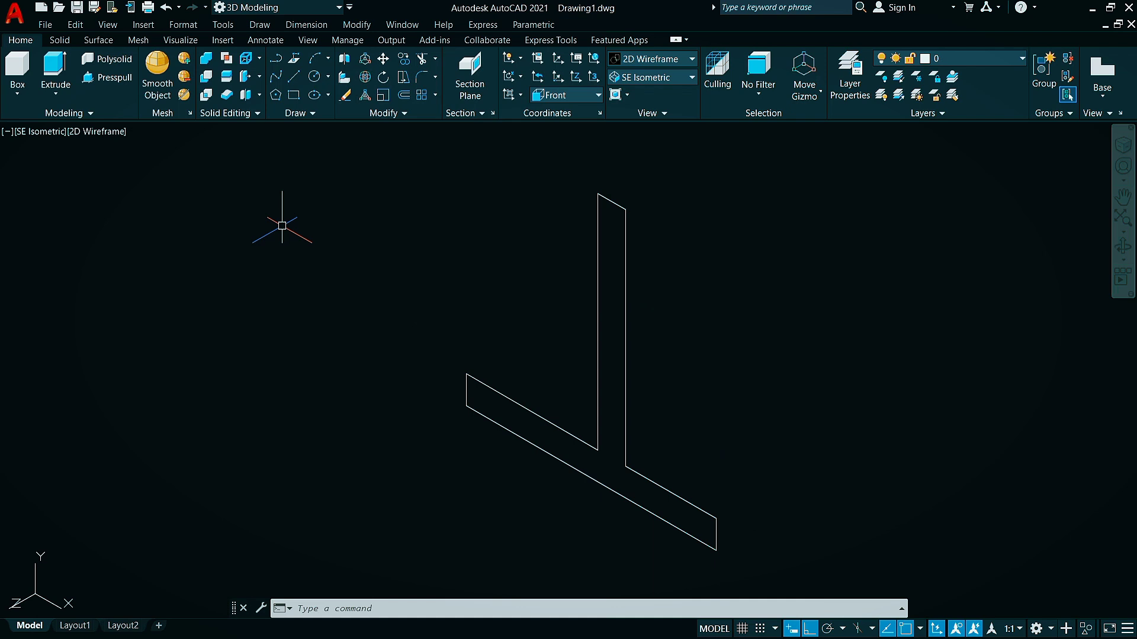
{"action": "type", "text": "pe"}
{"action": "key", "text": "Return"}
{"action": "left_click", "coordinate": [596, 268]}
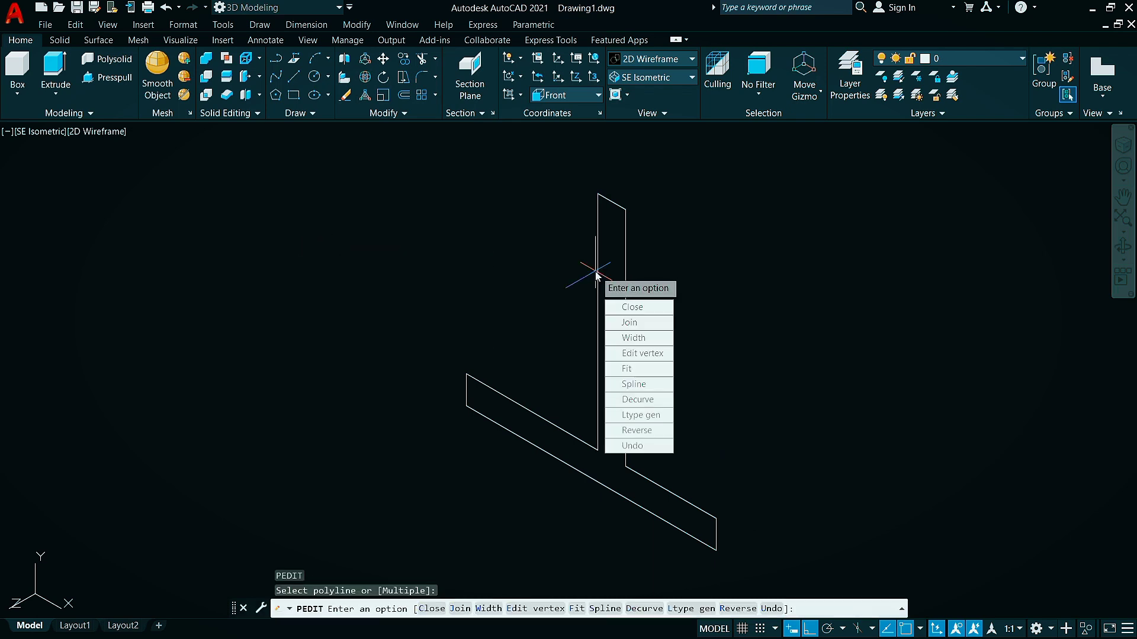
{"action": "left_click", "coordinate": [636, 330]}
{"action": "left_click", "coordinate": [739, 151]}
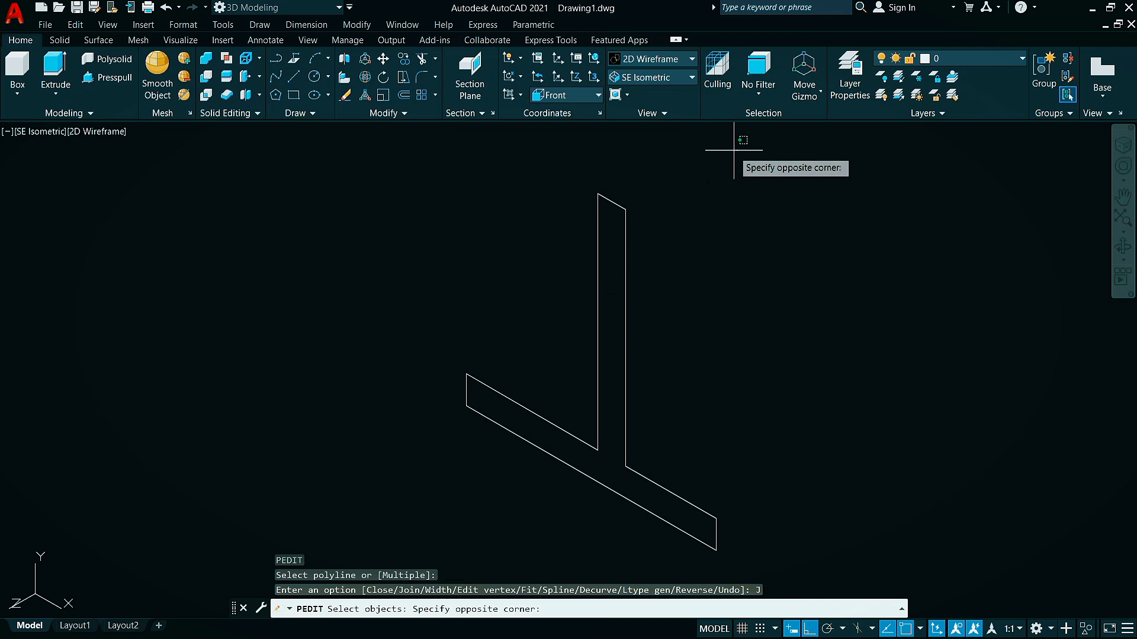
{"action": "left_click", "coordinate": [432, 552]}
{"action": "key", "text": "Return"}
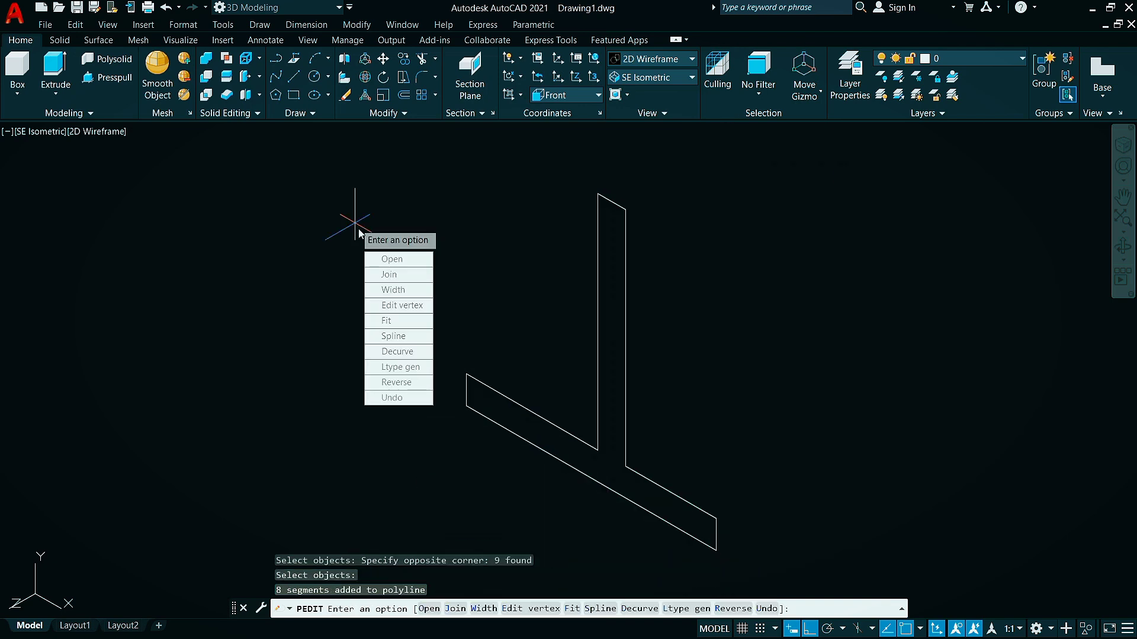
{"action": "key", "text": "Escape"}
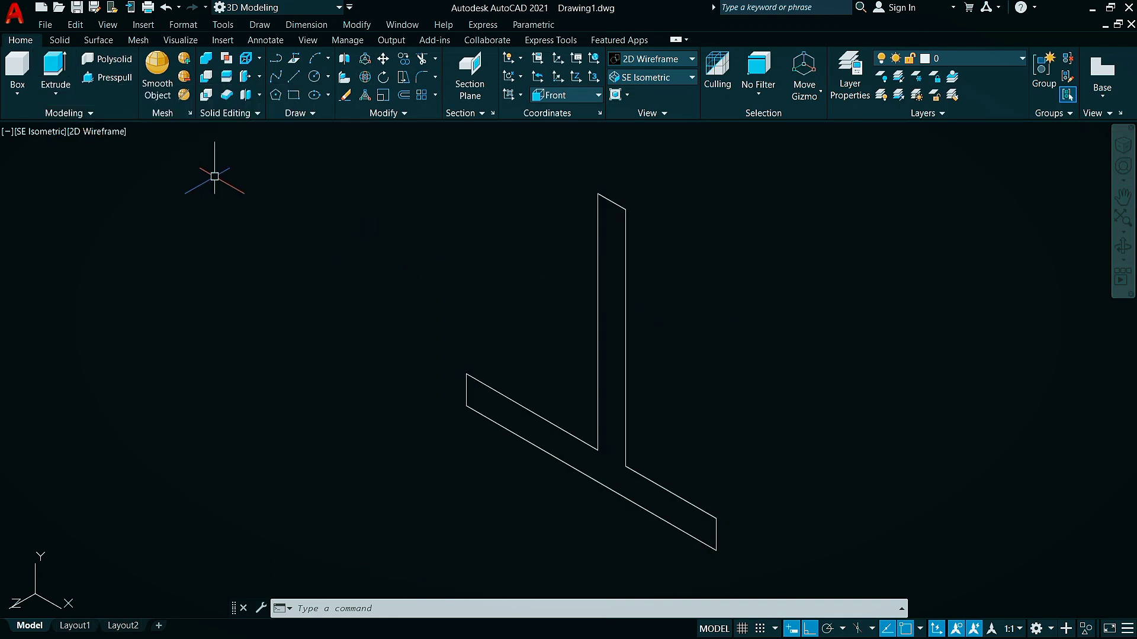
Extrude the joined inverted-T profile to a height of -30
{"action": "type", "text": "t"}
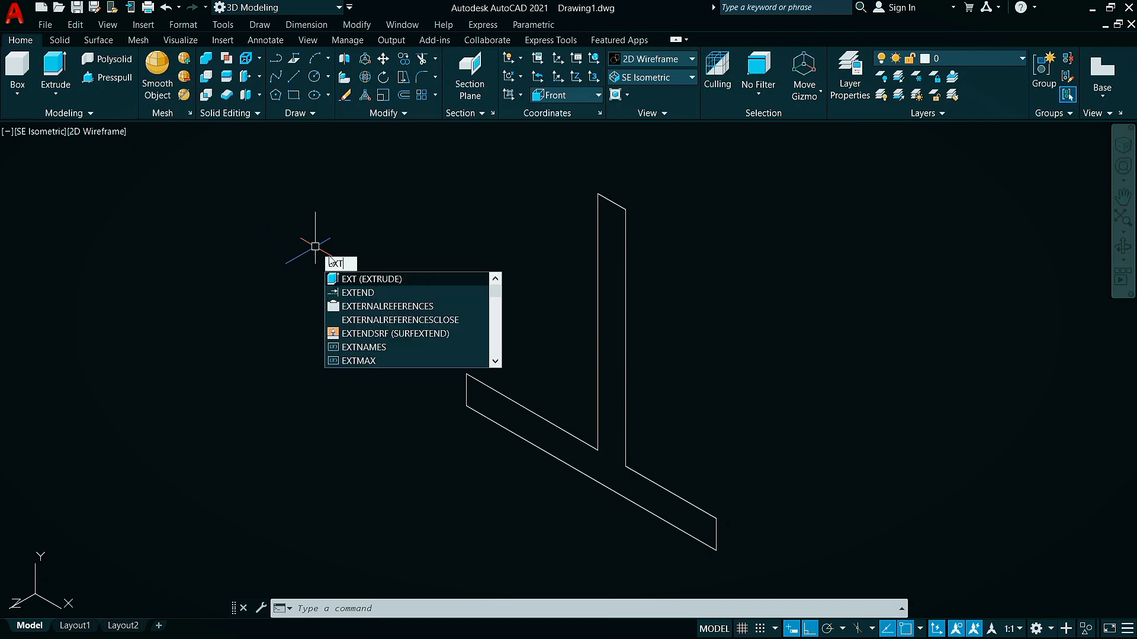
{"action": "left_click", "coordinate": [349, 279]}
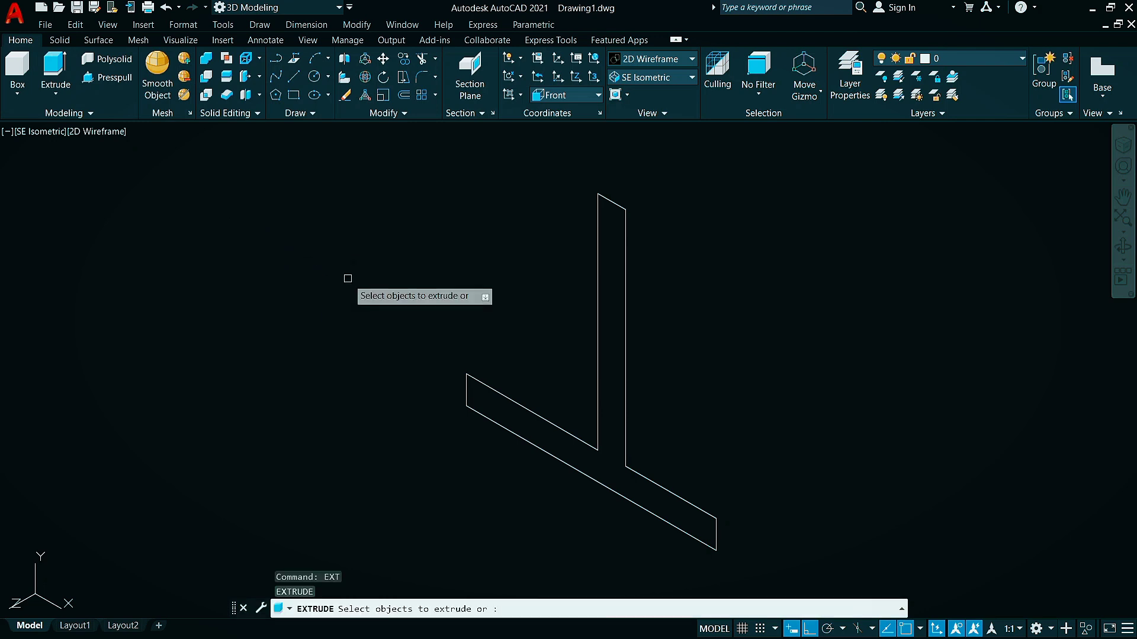
{"action": "left_click", "coordinate": [623, 324]}
{"action": "key", "text": "Return"}
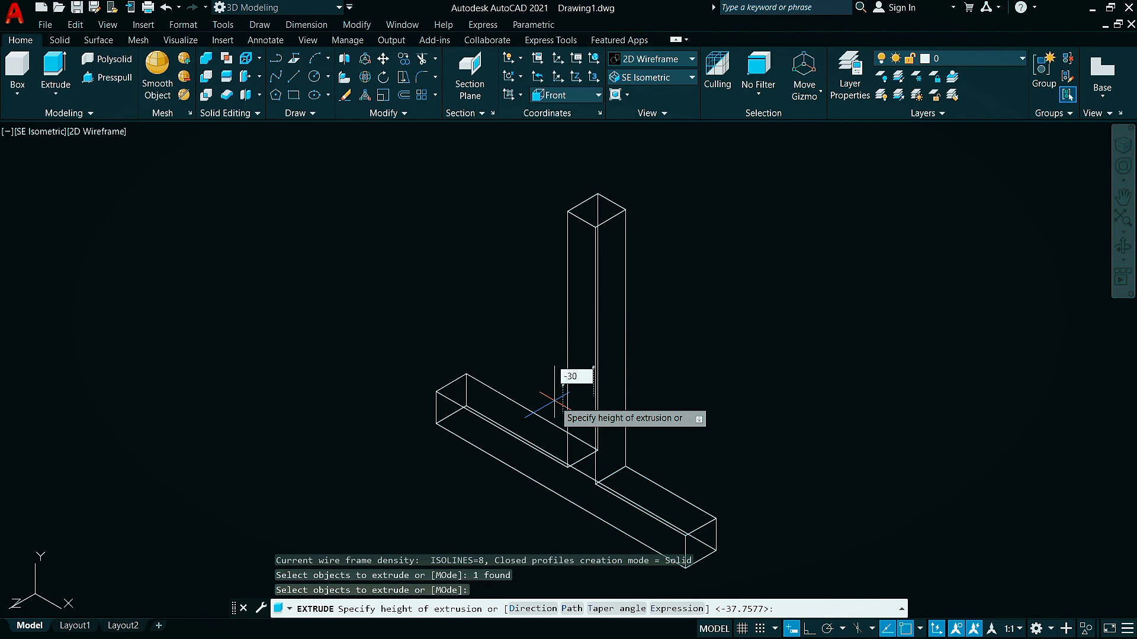
{"action": "key", "text": "Return"}
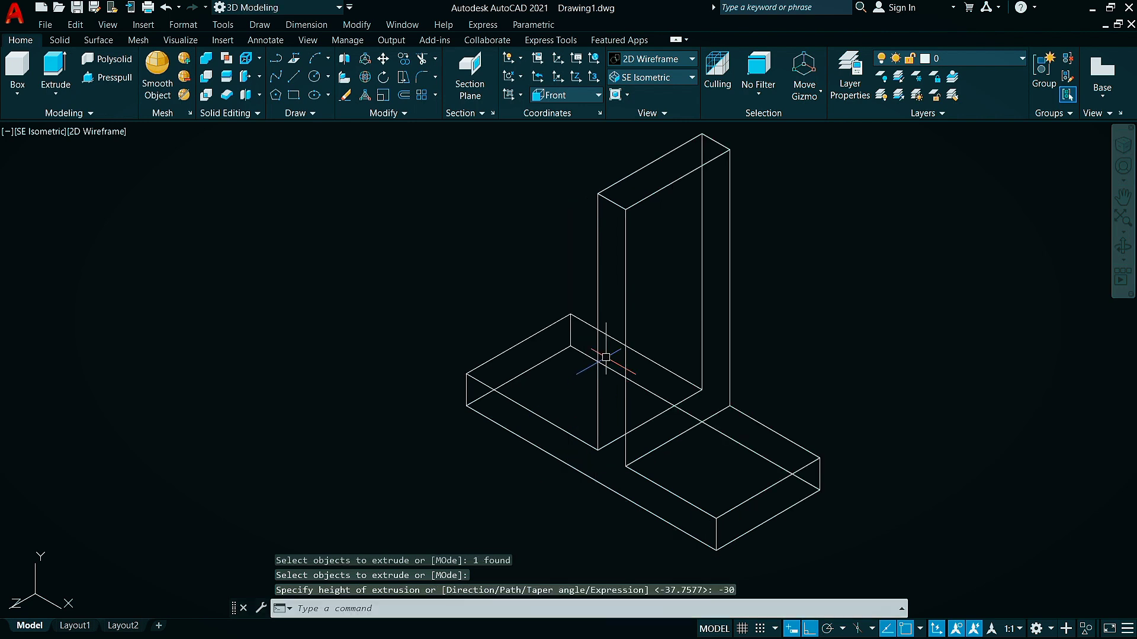
Set the visual style to Shaded with edges
{"action": "left_click", "coordinate": [651, 59]}
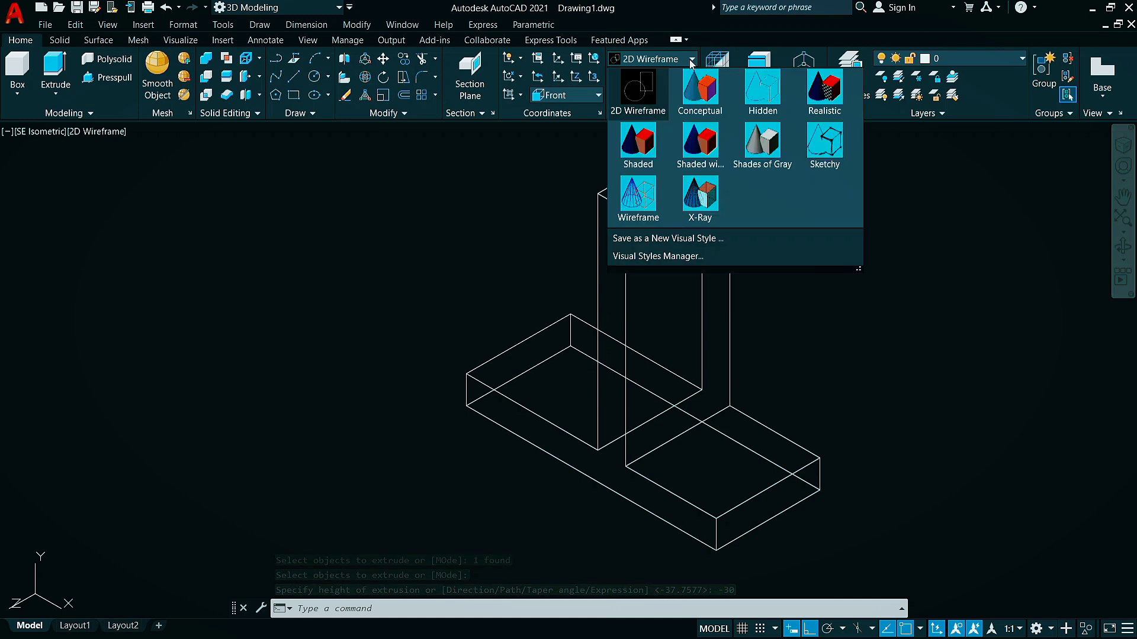
{"action": "left_click", "coordinate": [706, 143]}
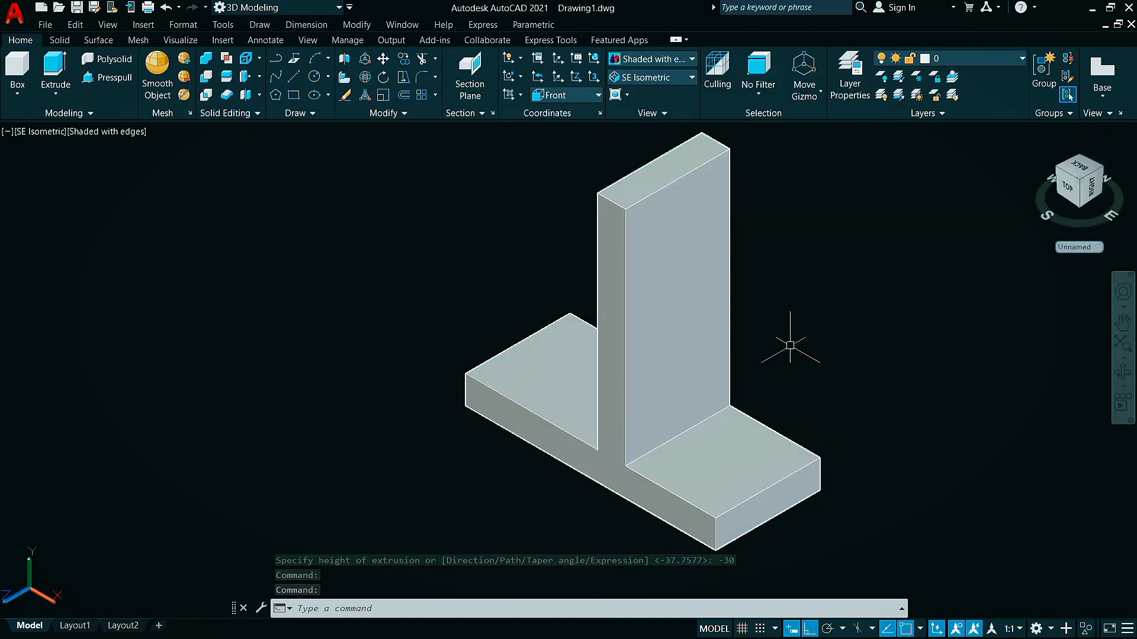
{"action": "scroll", "coordinate": [789, 345], "scroll_direction": "up", "scroll_amount": 3}
{"action": "scroll", "coordinate": [605, 352], "scroll_direction": "down", "scroll_amount": 4}
Draw a closed right-triangle rib outline beside the bracket with lines 18 along negative X and 48 up, back to the start point
{"action": "left_click", "coordinate": [293, 77]}
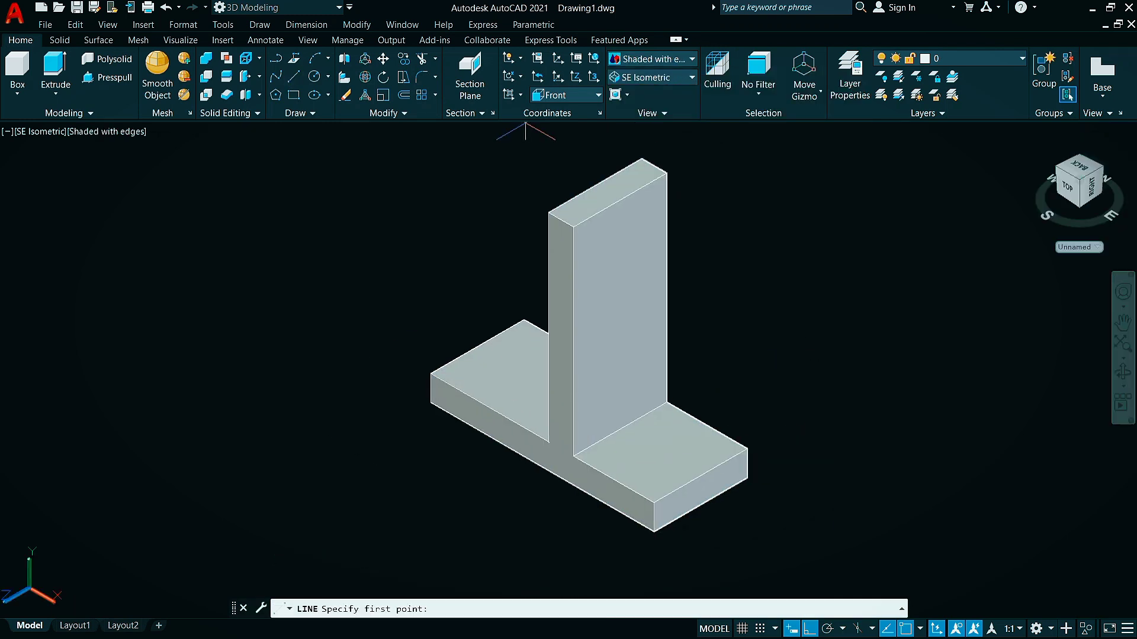
{"action": "left_click", "coordinate": [953, 392]}
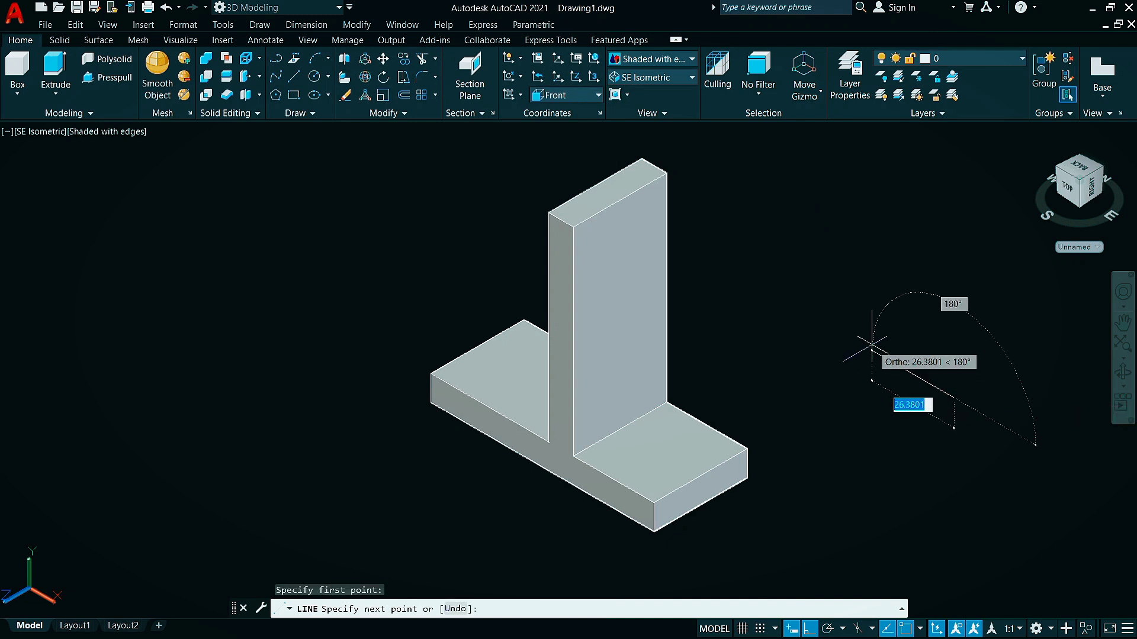
{"action": "type", "text": "18"}
{"action": "key", "text": "Return"}
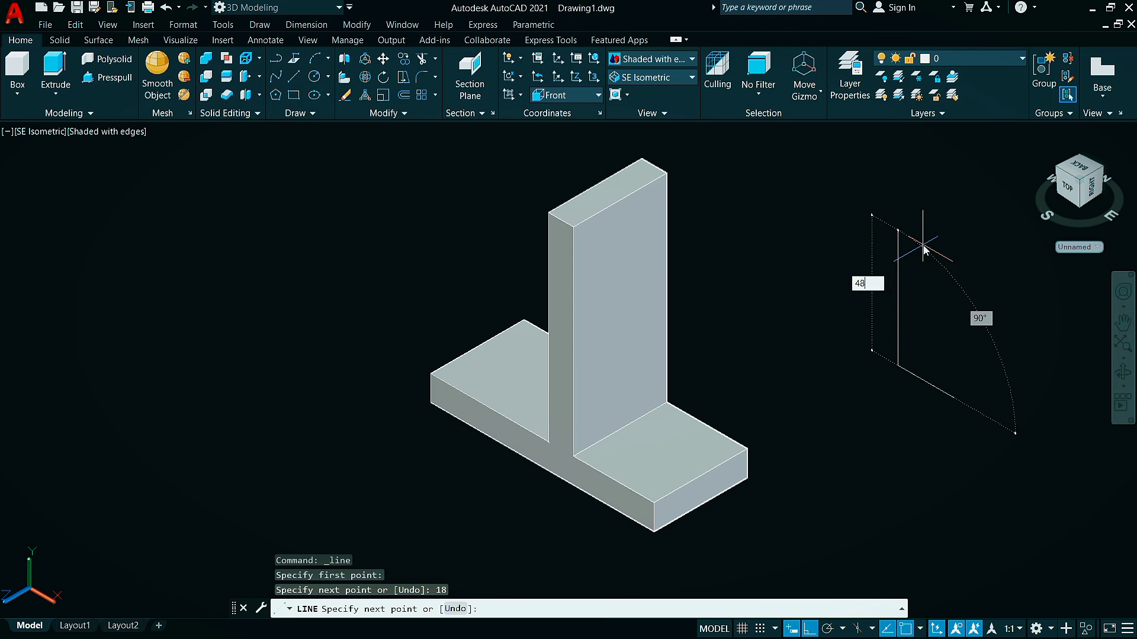
{"action": "type", "text": "48"}
{"action": "key", "text": "Return"}
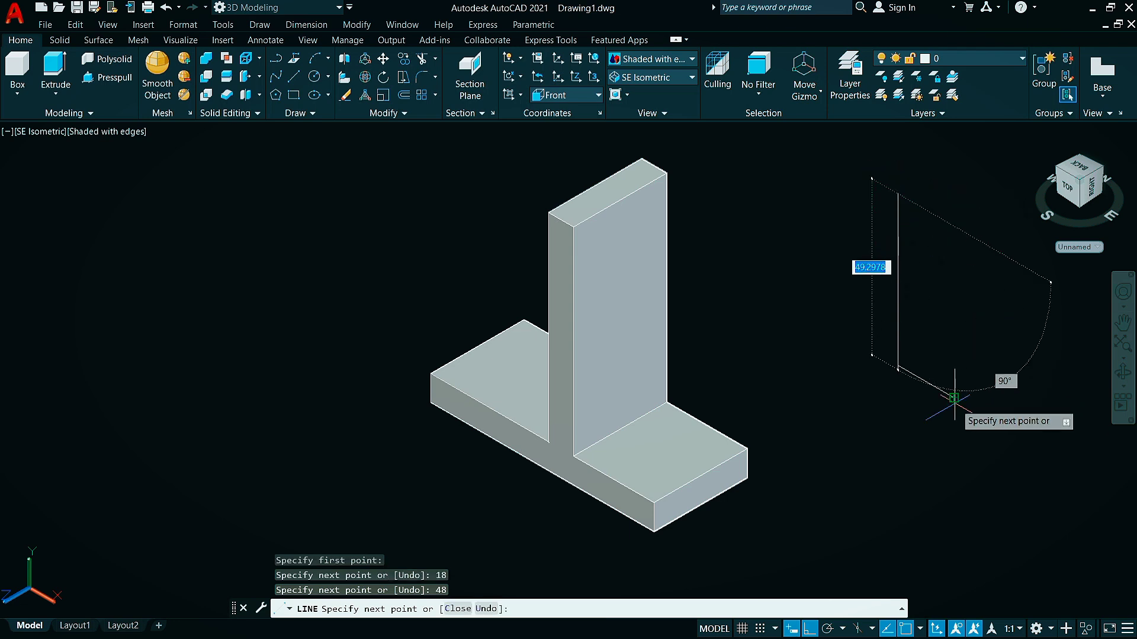
{"action": "left_click", "coordinate": [954, 402]}
{"action": "key", "text": "Escape"}
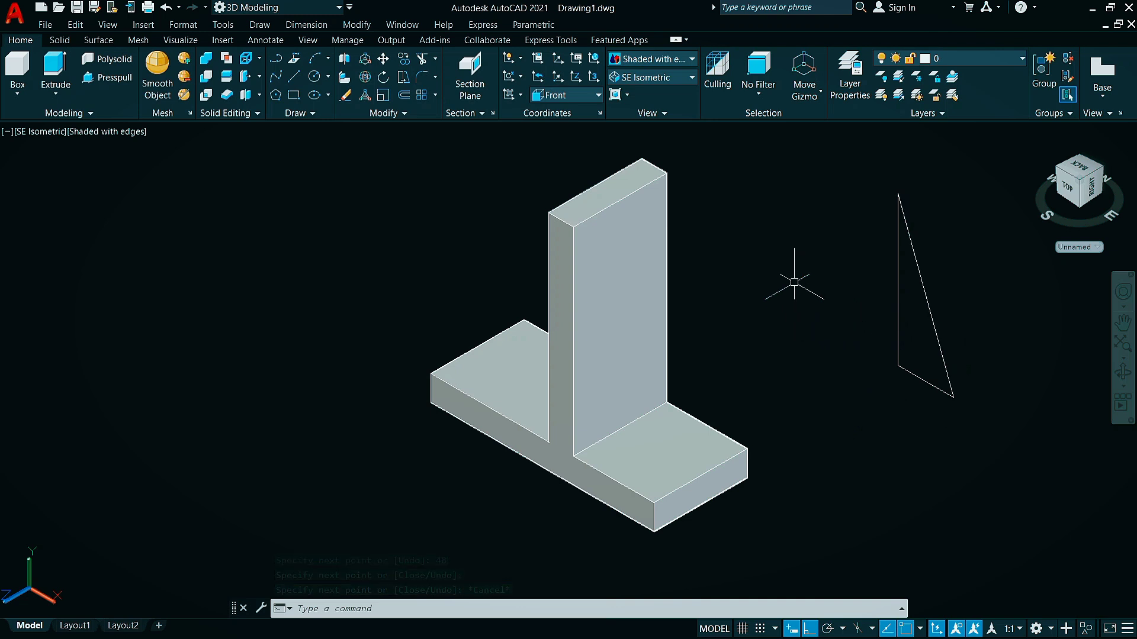
Join the three lines of the triangular rib outline into one polyline with PEDIT
{"action": "type", "text": "pe"}
{"action": "left_click", "coordinate": [843, 312]}
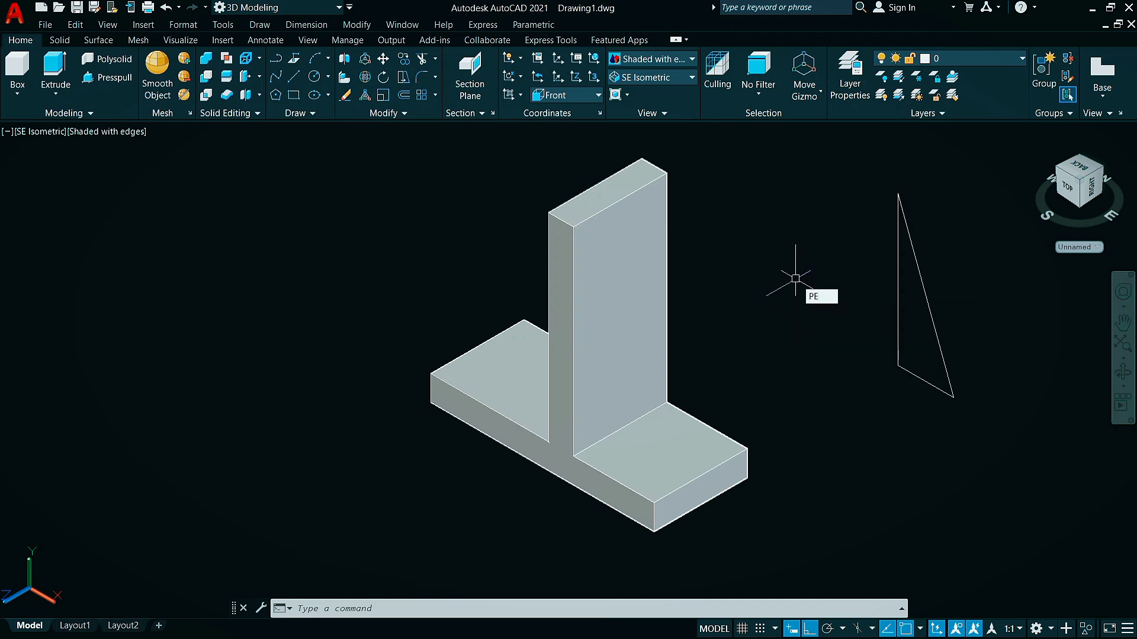
{"action": "left_click", "coordinate": [937, 340]}
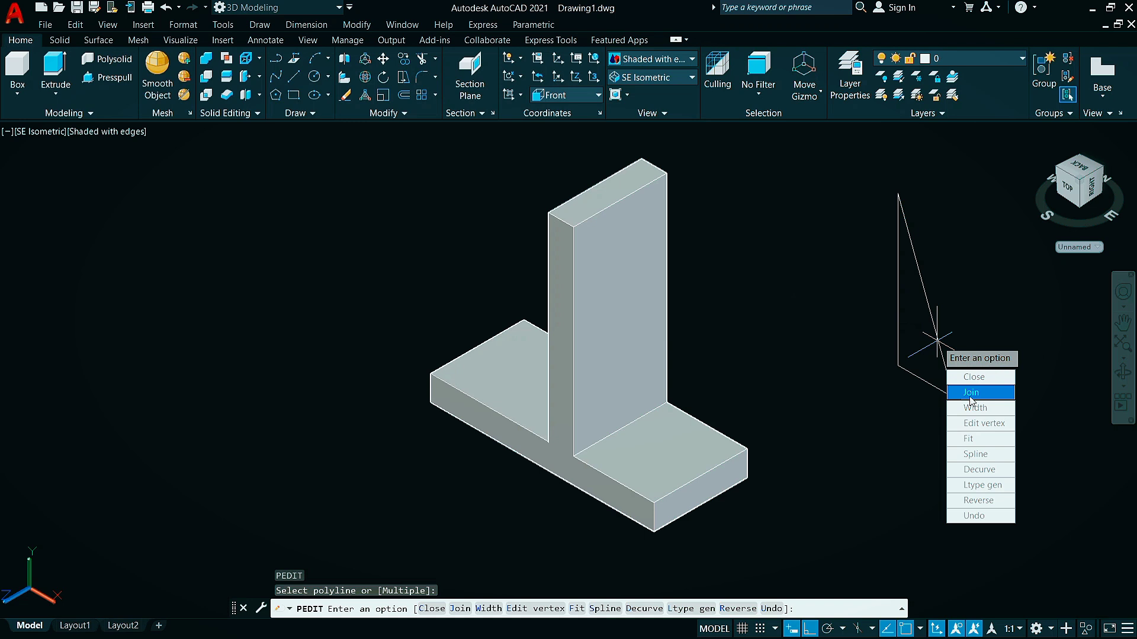
{"action": "left_click", "coordinate": [971, 396]}
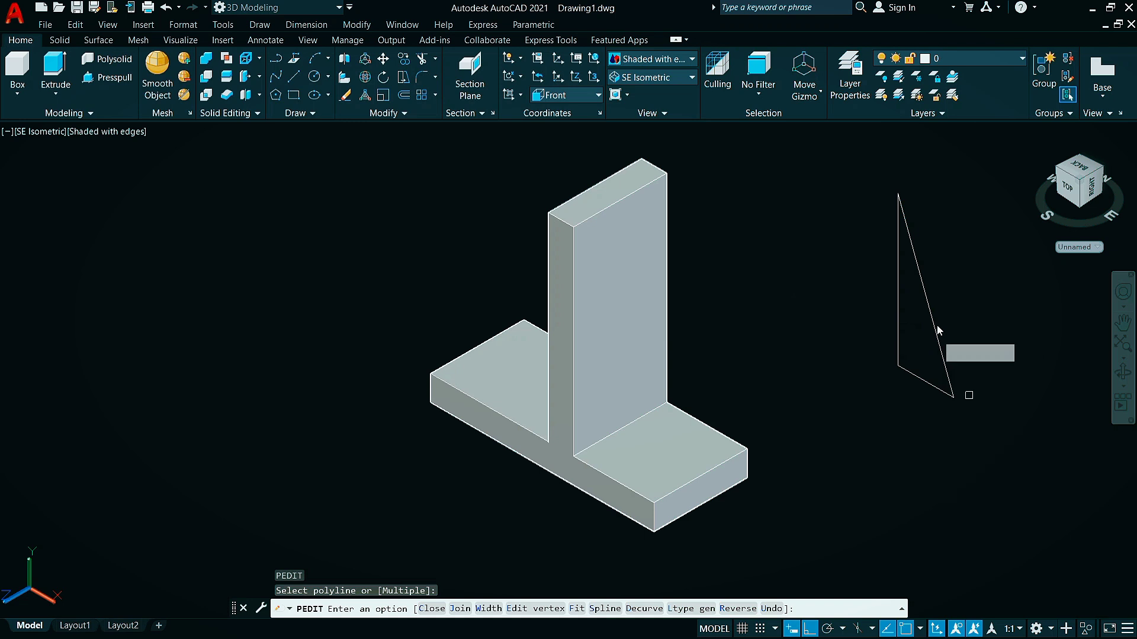
{"action": "left_click", "coordinate": [969, 170]}
{"action": "left_click", "coordinate": [840, 455]}
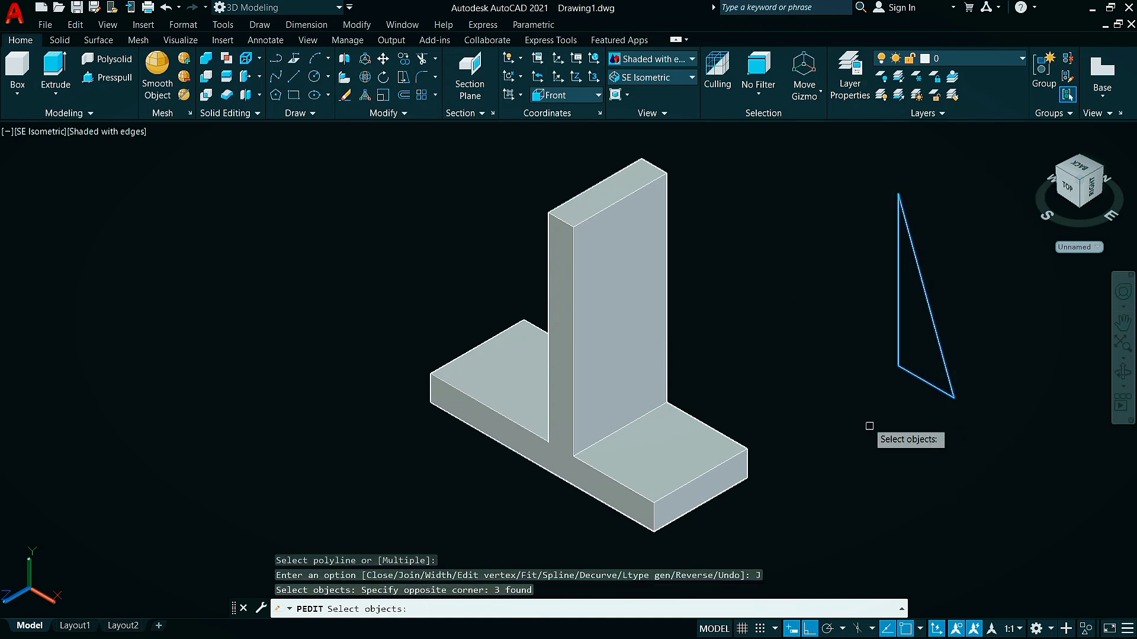
{"action": "key", "text": "Return"}
{"action": "key", "text": "Escape"}
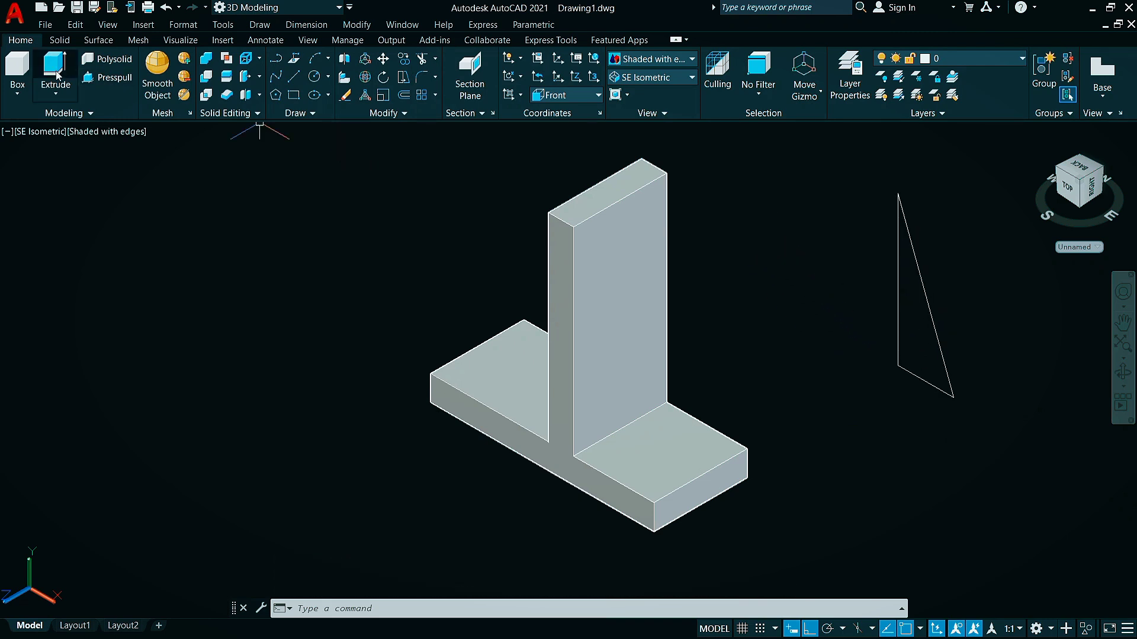
Extrude the joined triangular rib profile to a height of -4
{"action": "type", "text": "EXT"}
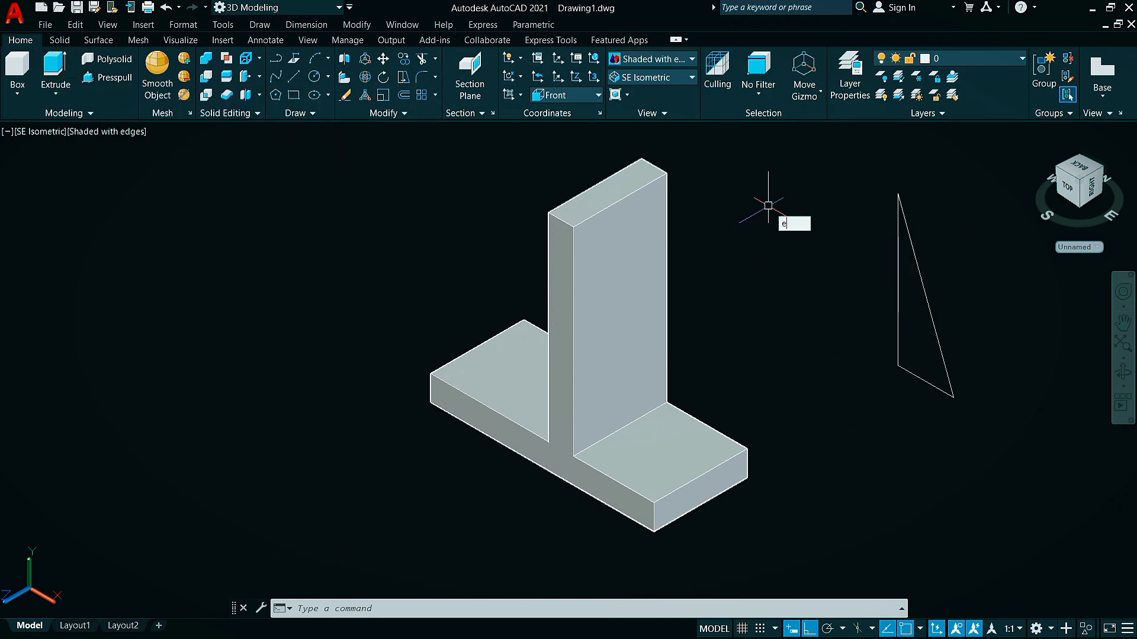
{"action": "left_click", "coordinate": [797, 239]}
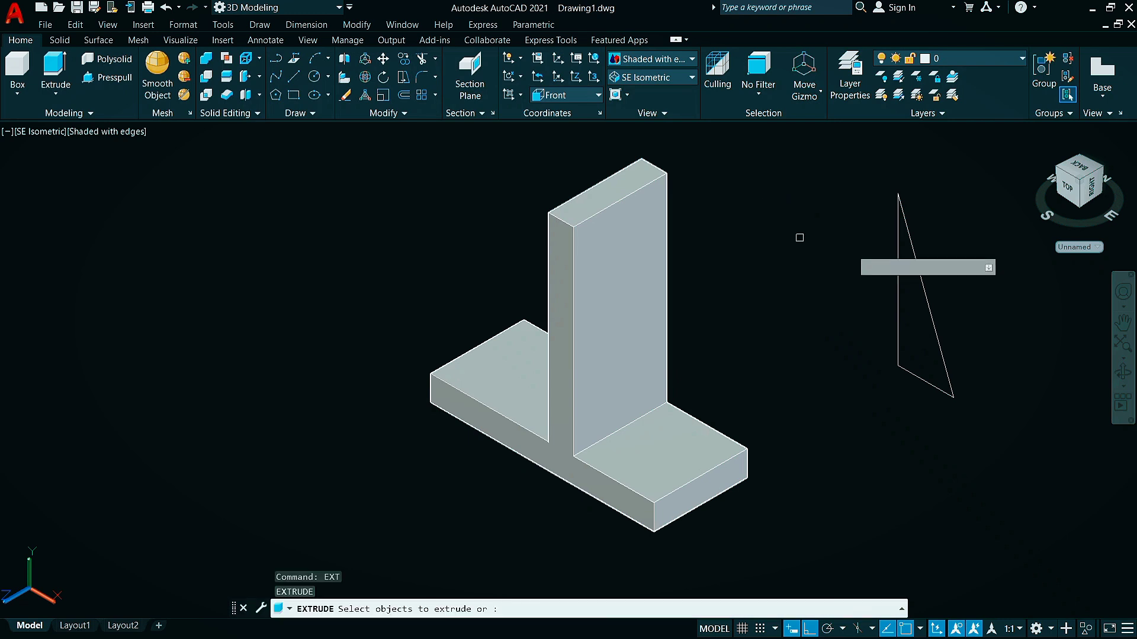
{"action": "left_click", "coordinate": [926, 304]}
{"action": "key", "text": "Return"}
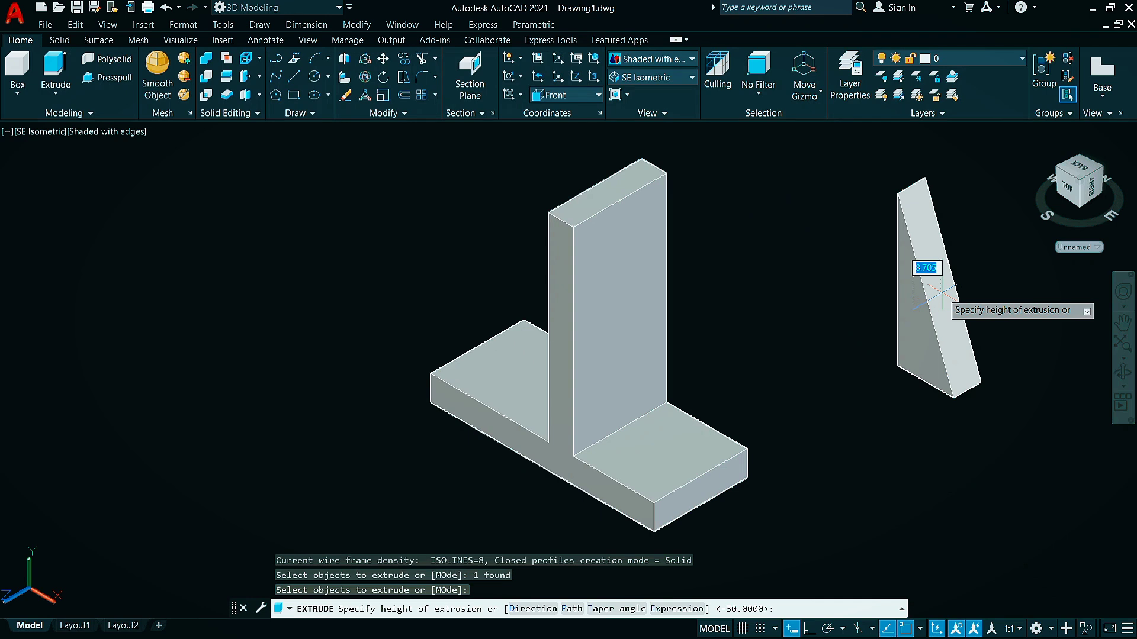
{"action": "key", "text": "Return"}
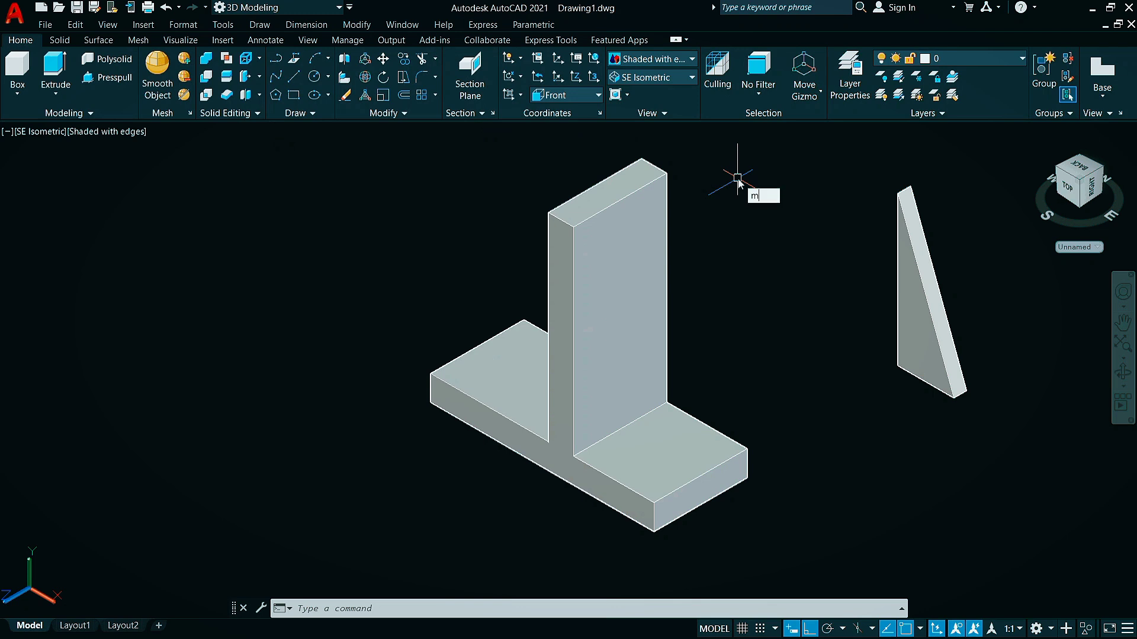
Move the rib by the midpoint of its lower back edge to the midpoint of the inner edge where upright and base meet
{"action": "key", "text": "Return"}
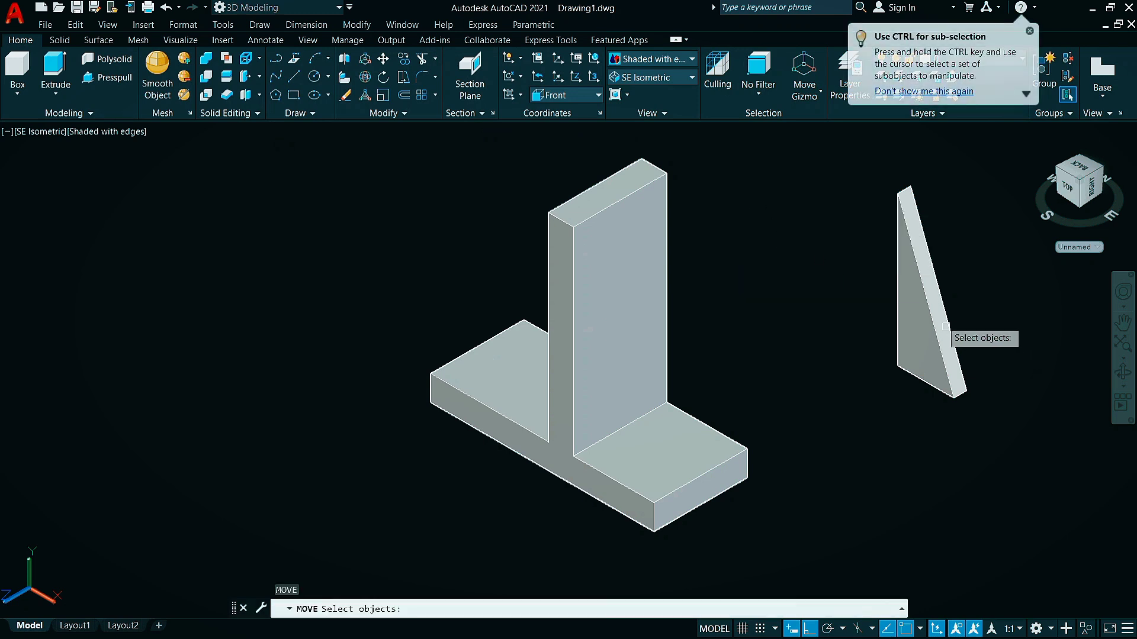
{"action": "left_click", "coordinate": [928, 291]}
{"action": "key", "text": "Return"}
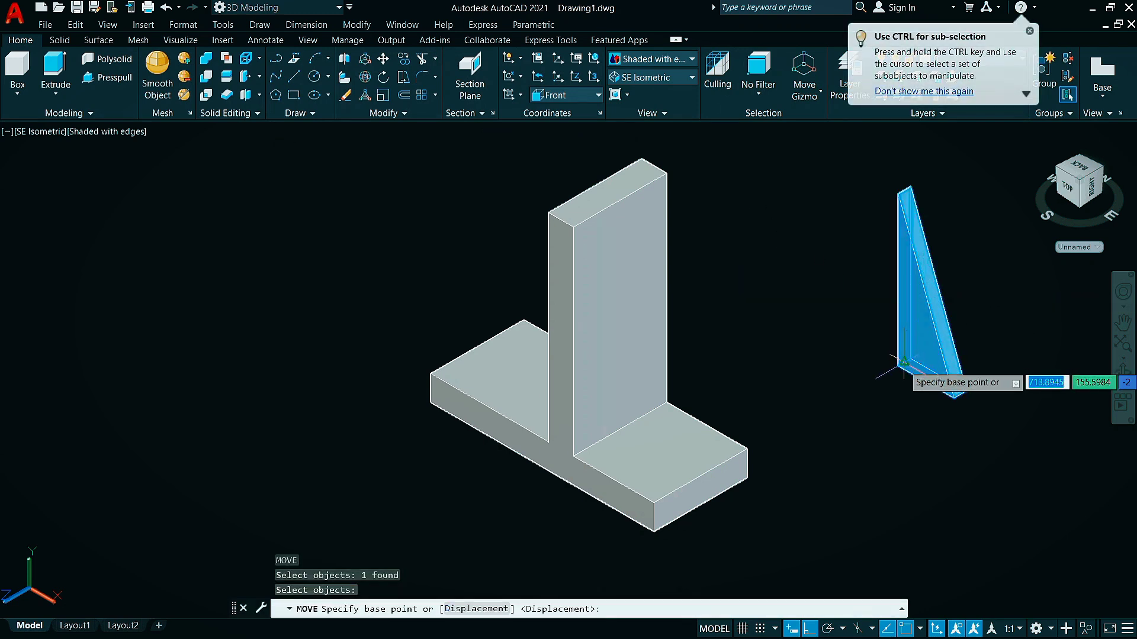
{"action": "scroll", "coordinate": [904, 361], "scroll_direction": "up", "scroll_amount": 3}
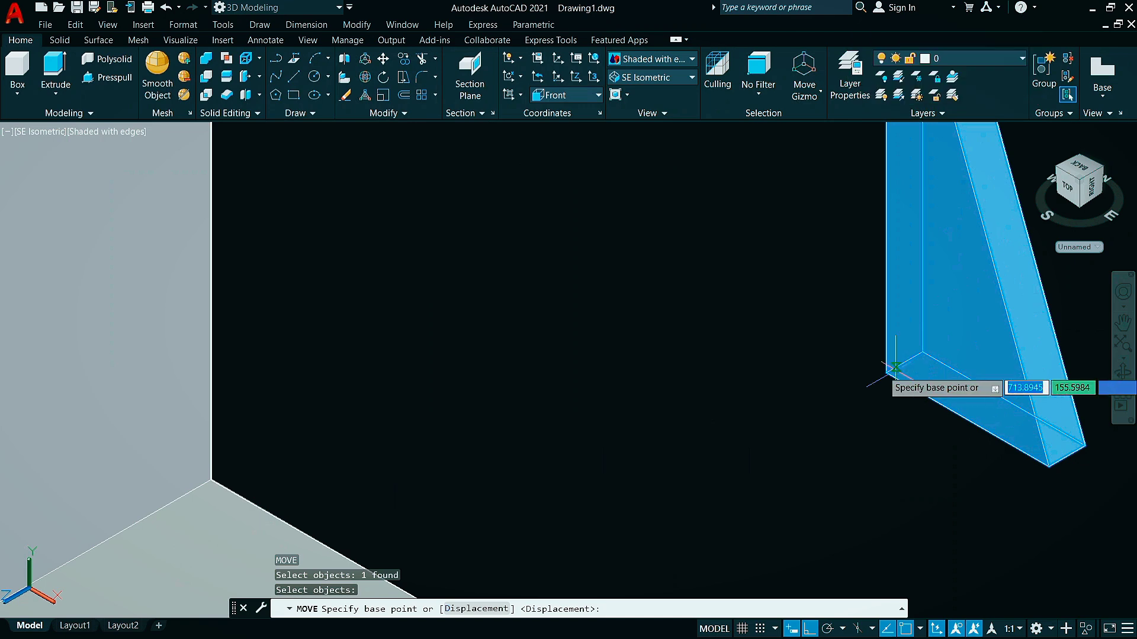
{"action": "left_click", "coordinate": [904, 363]}
{"action": "scroll", "coordinate": [675, 367], "scroll_direction": "down", "scroll_amount": 2}
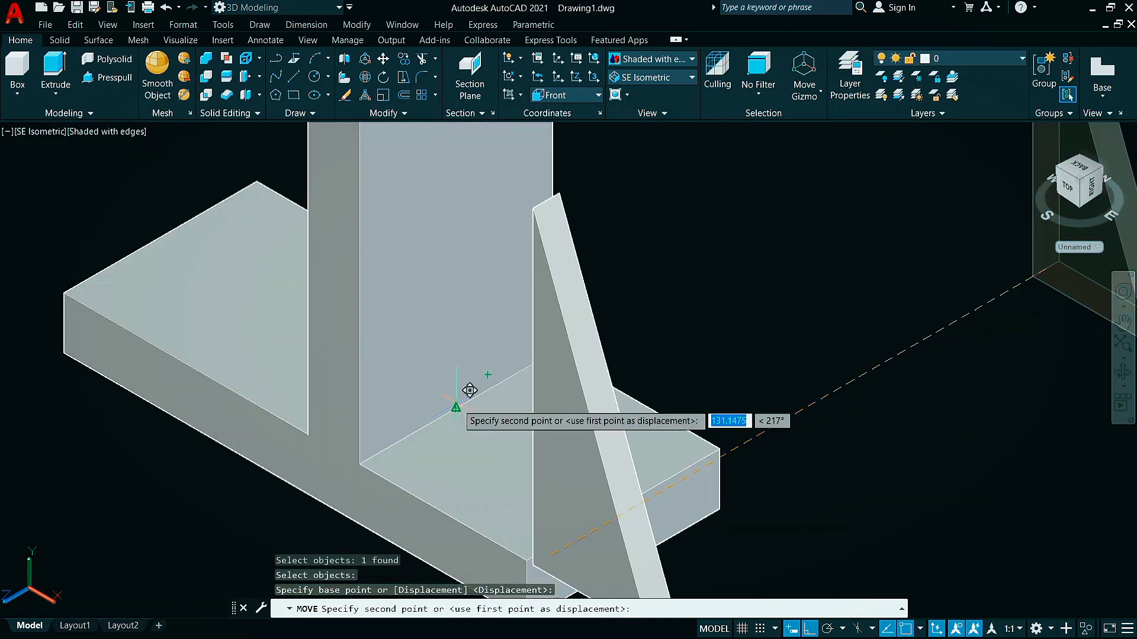
{"action": "left_click", "coordinate": [469, 390]}
{"action": "scroll", "coordinate": [763, 275], "scroll_direction": "down", "scroll_amount": 3}
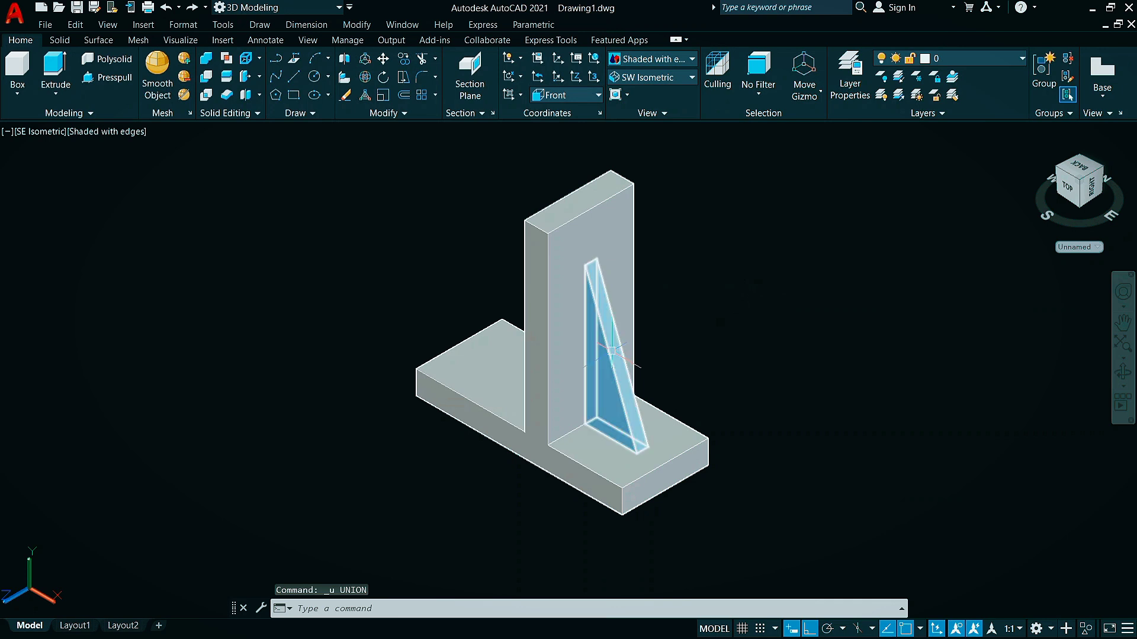
Union the triangular rib with the inverted-T solid
{"action": "type", "text": "i"}
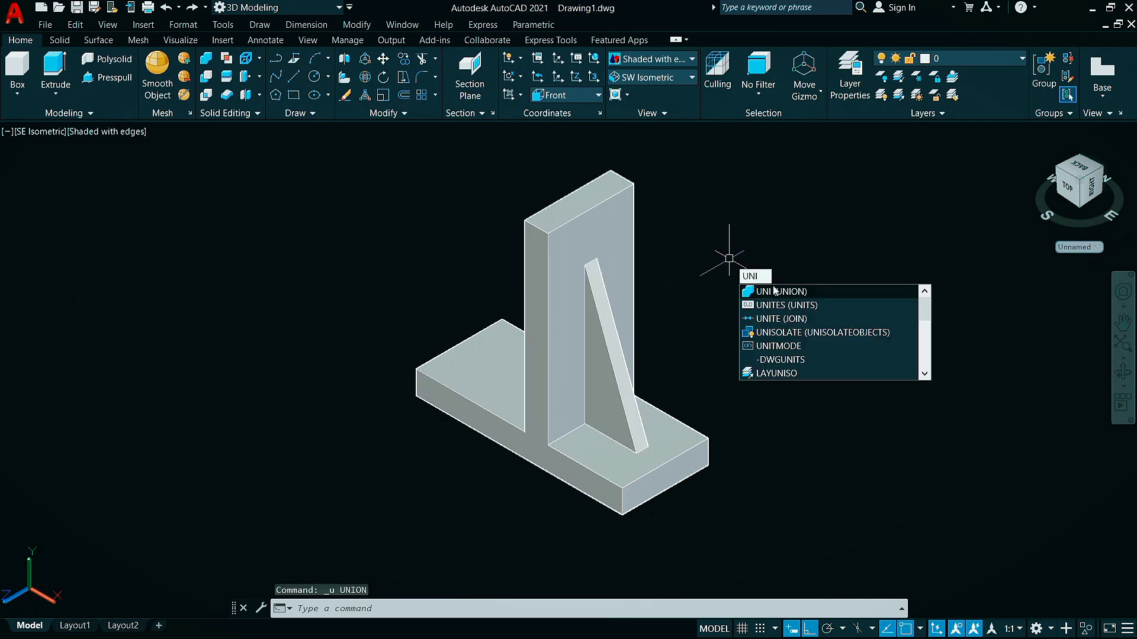
{"action": "left_click", "coordinate": [773, 292]}
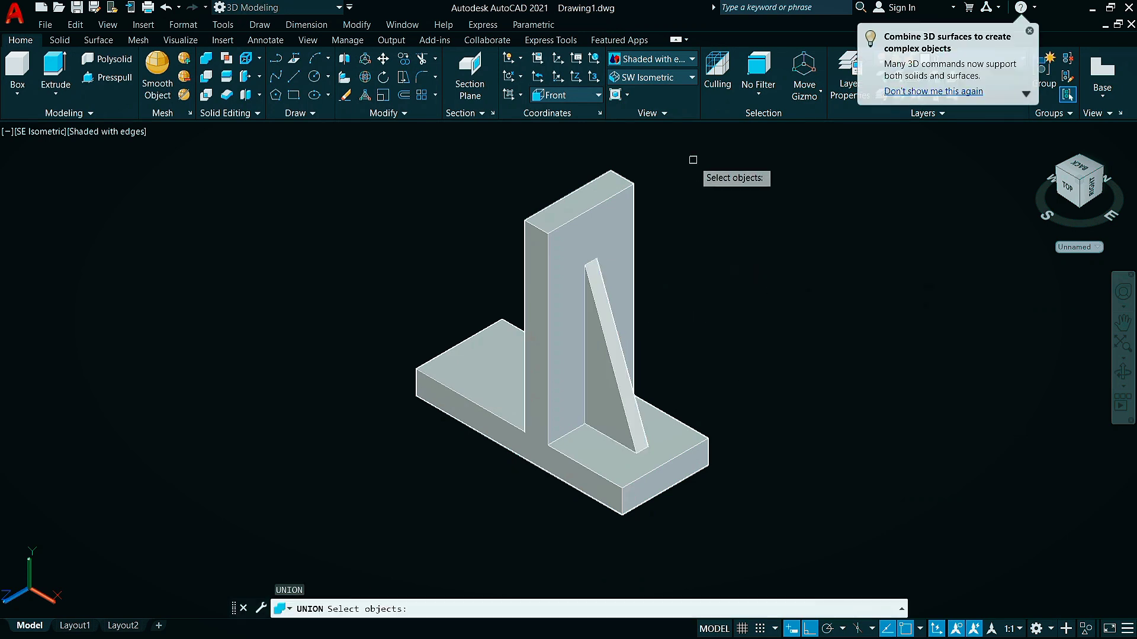
{"action": "left_click", "coordinate": [739, 143]}
{"action": "left_click", "coordinate": [375, 495]}
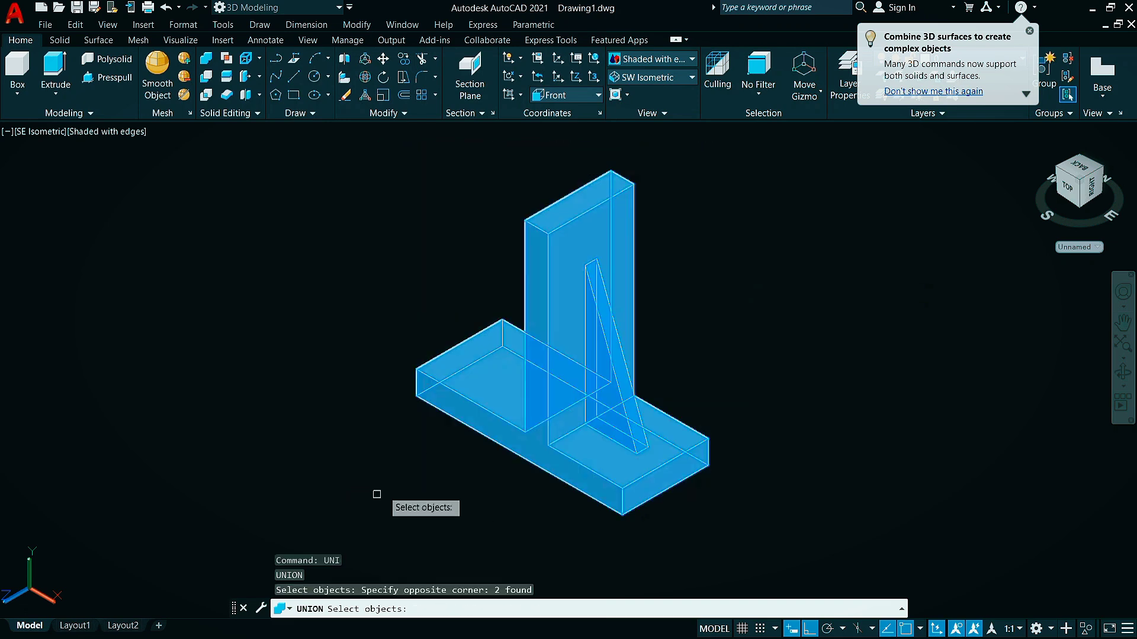
{"action": "key", "text": "Return"}
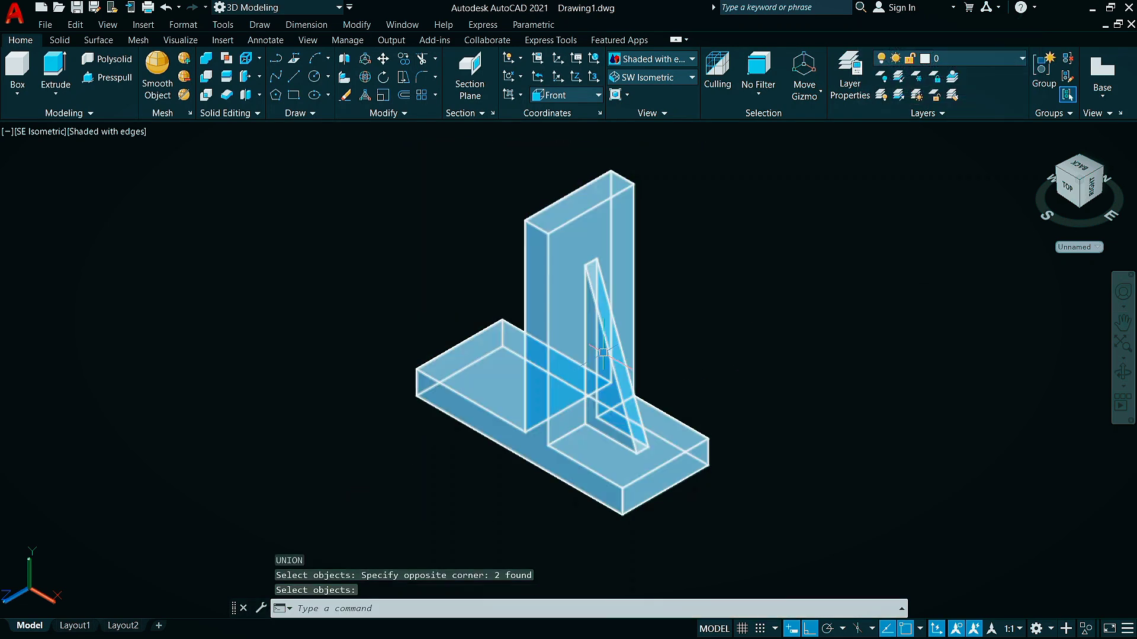
Set the view to SW Isometric and the UCS to Top
{"action": "left_click", "coordinate": [691, 77]}
{"action": "left_click", "coordinate": [645, 183]}
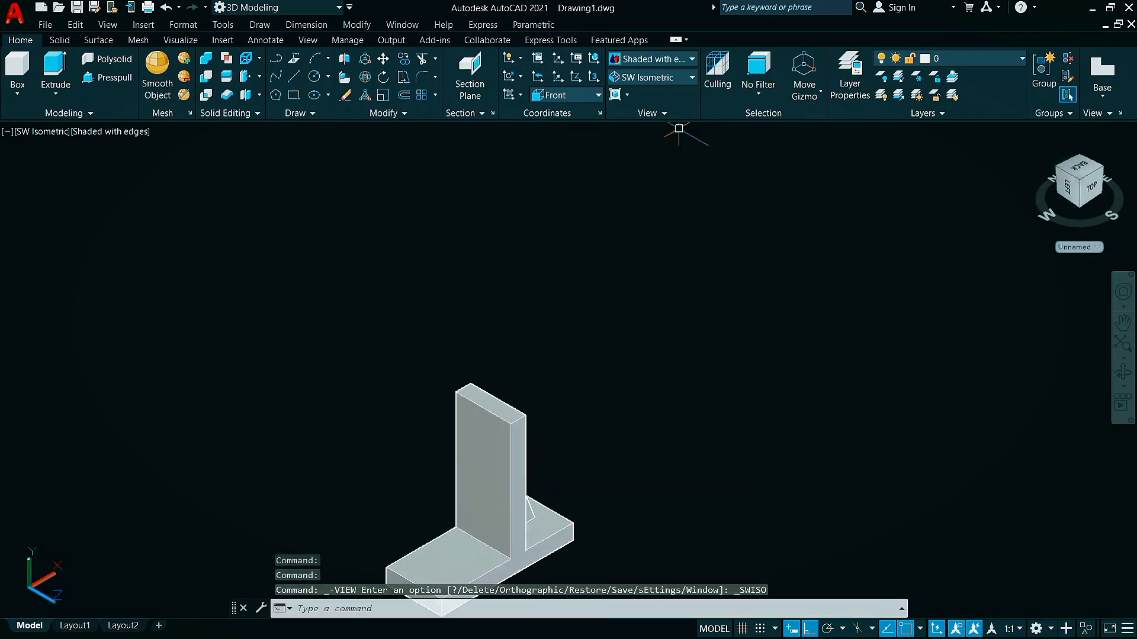
{"action": "middle_click_drag", "start_coordinate": [583, 379], "coordinate": [607, 355]}
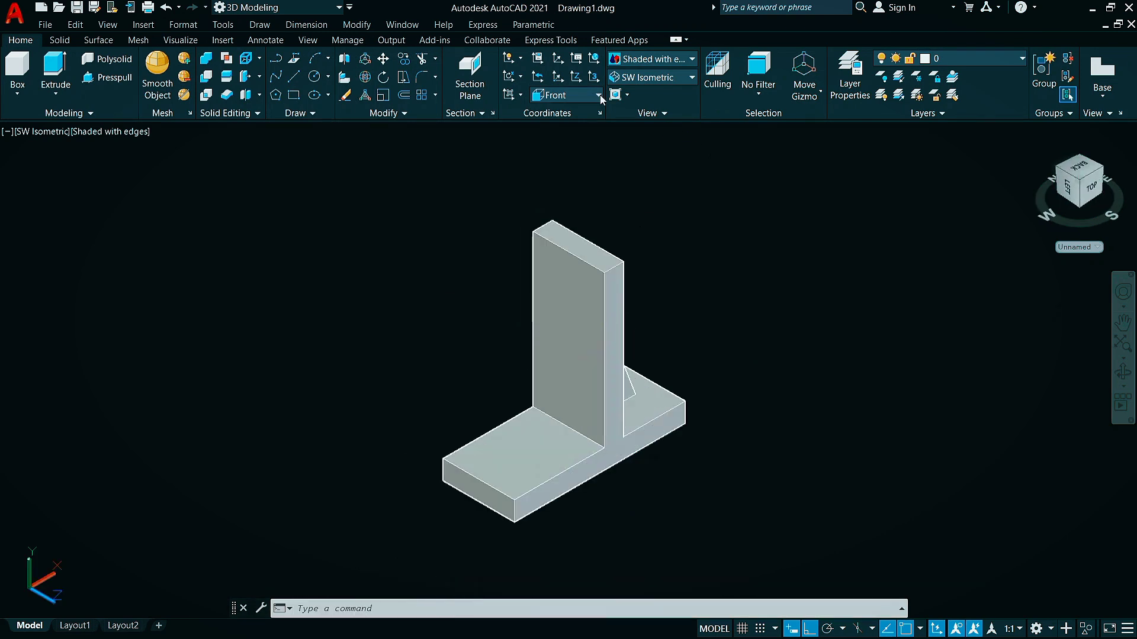
{"action": "left_click", "coordinate": [593, 95]}
{"action": "left_click", "coordinate": [559, 131]}
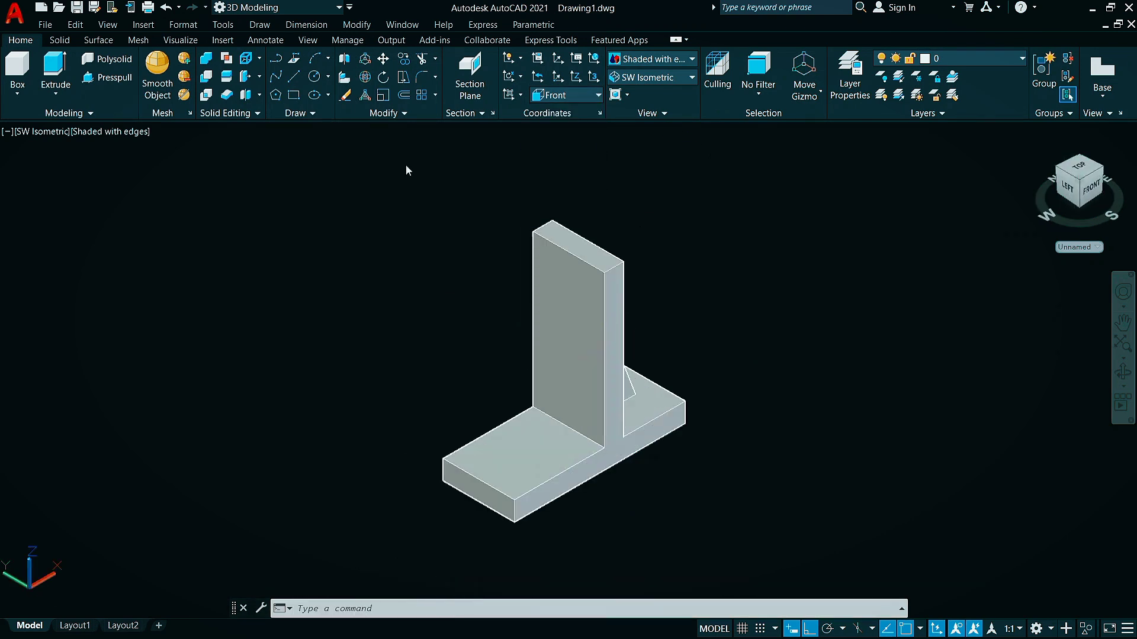
Draw a 19-long construction line along X from the midpoint of the base's upper end edge toward the upright
{"action": "left_click", "coordinate": [292, 76]}
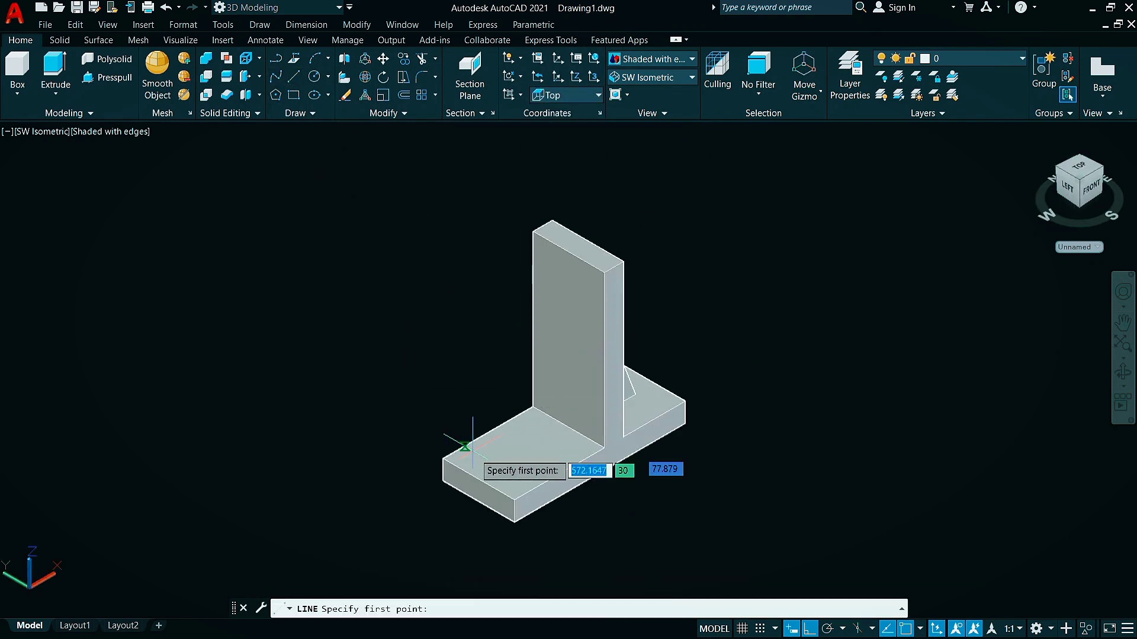
{"action": "left_click", "coordinate": [477, 477]}
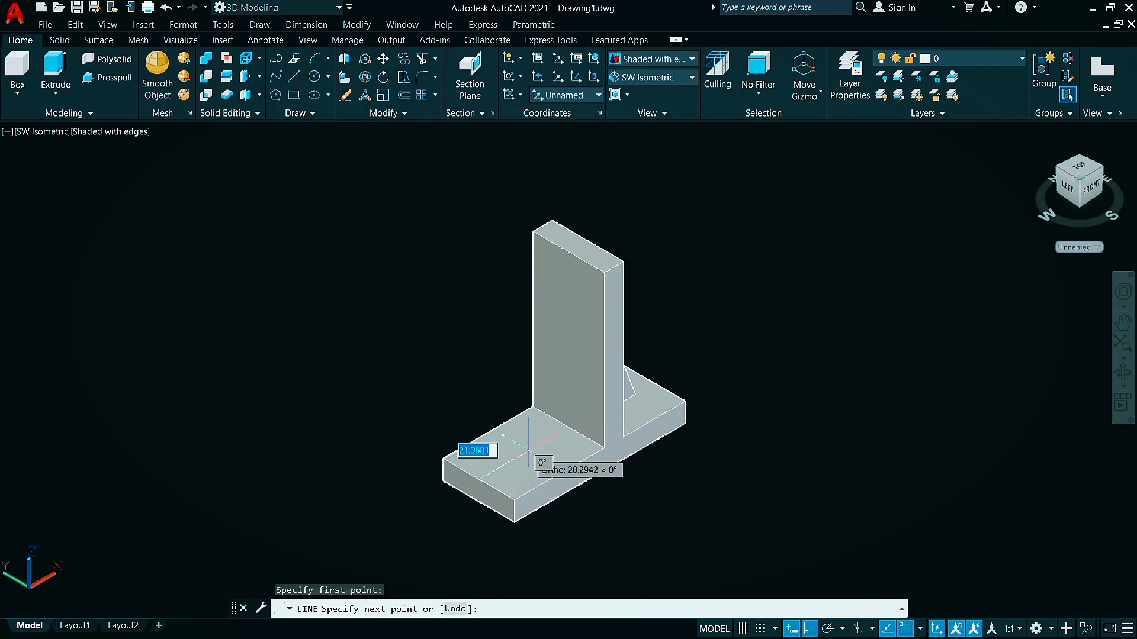
{"action": "type", "text": "19"}
{"action": "key", "text": "Return"}
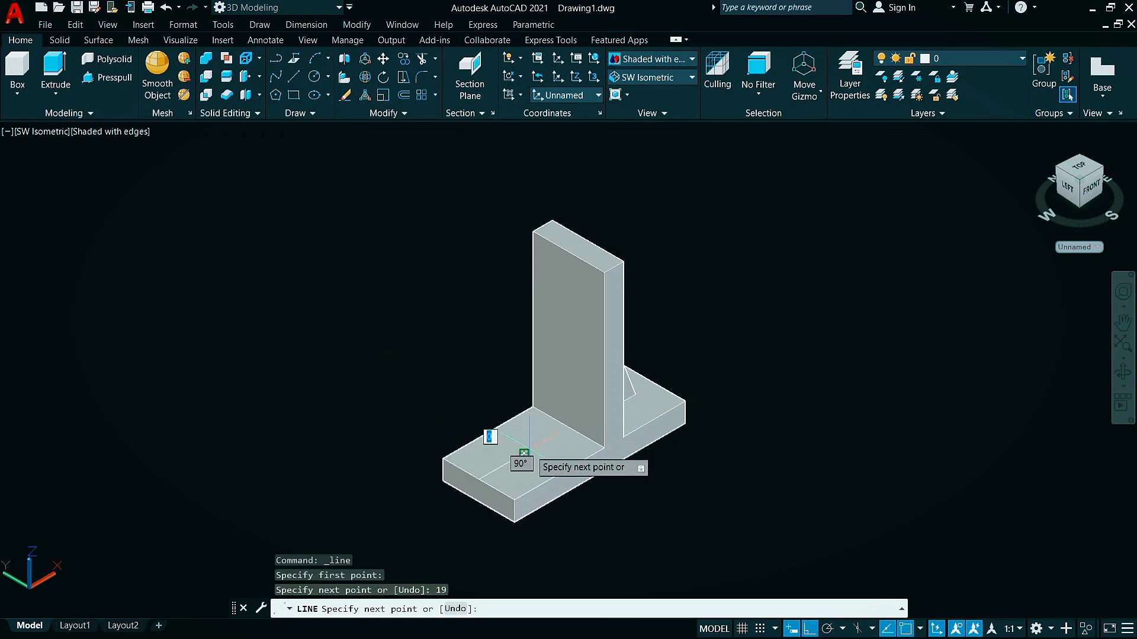
{"action": "key", "text": "Escape"}
Draw a circle of radius 10 centred on the inner end of the construction line on the base
{"action": "left_click", "coordinate": [315, 78]}
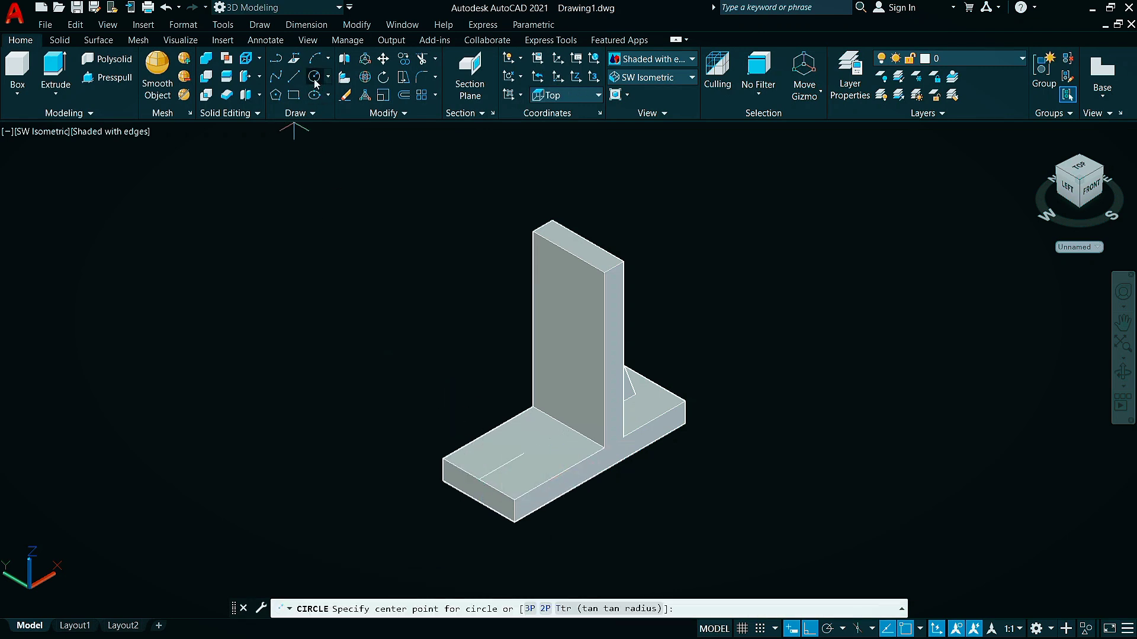
{"action": "left_click", "coordinate": [524, 454]}
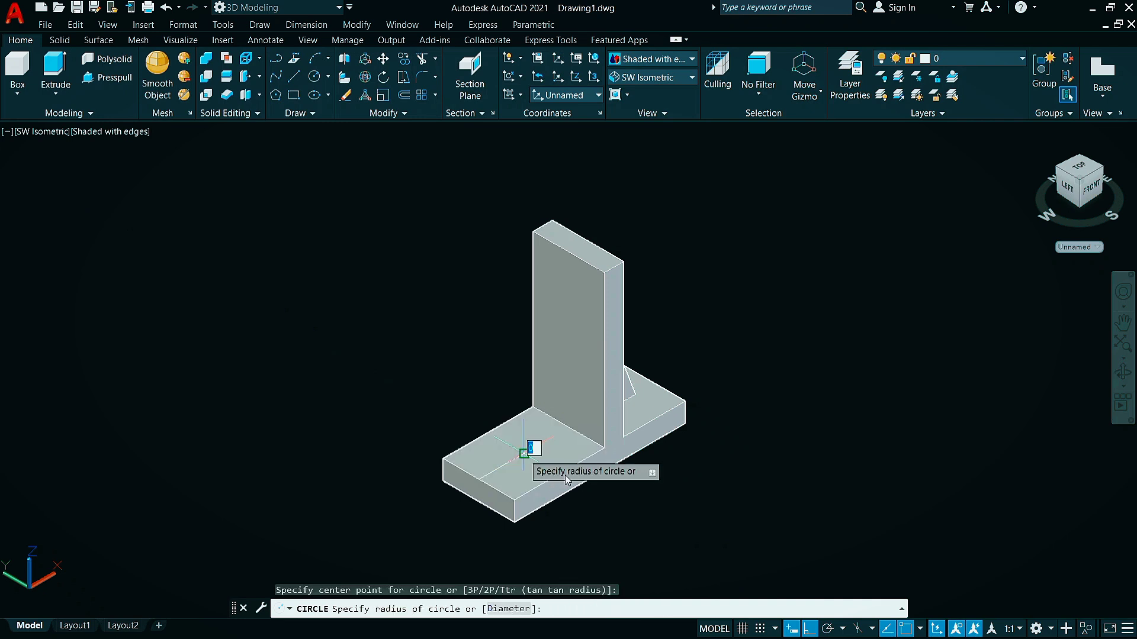
{"action": "type", "text": "10"}
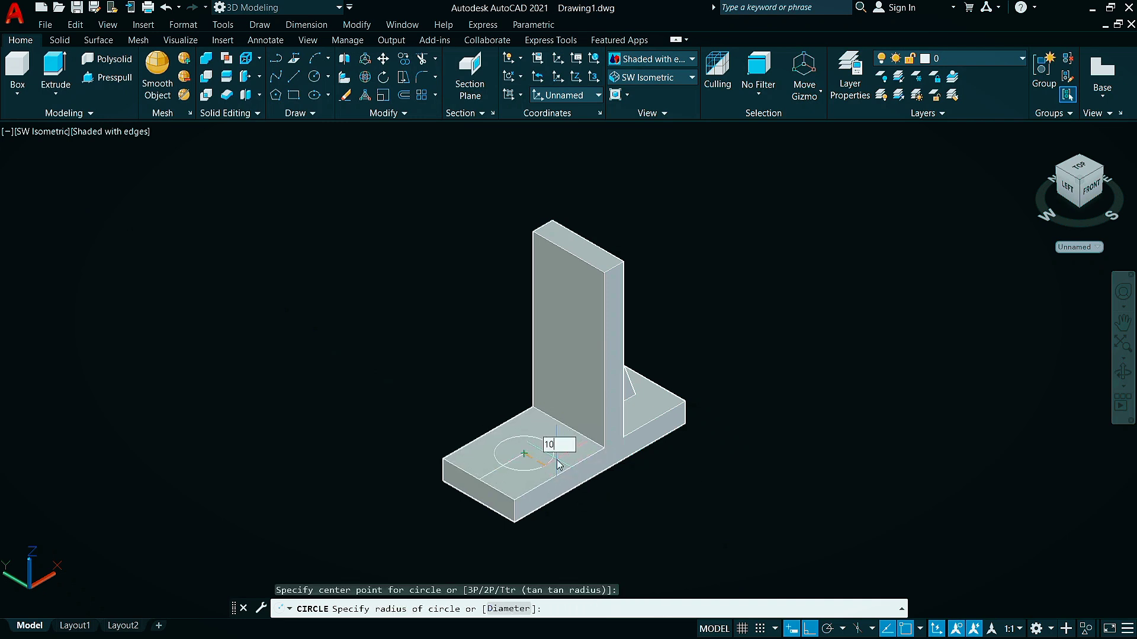
{"action": "key", "text": "Return"}
Extrude the radius 10 circle on the base upward by 10 to form the cylindrical boss
{"action": "type", "text": "e"}
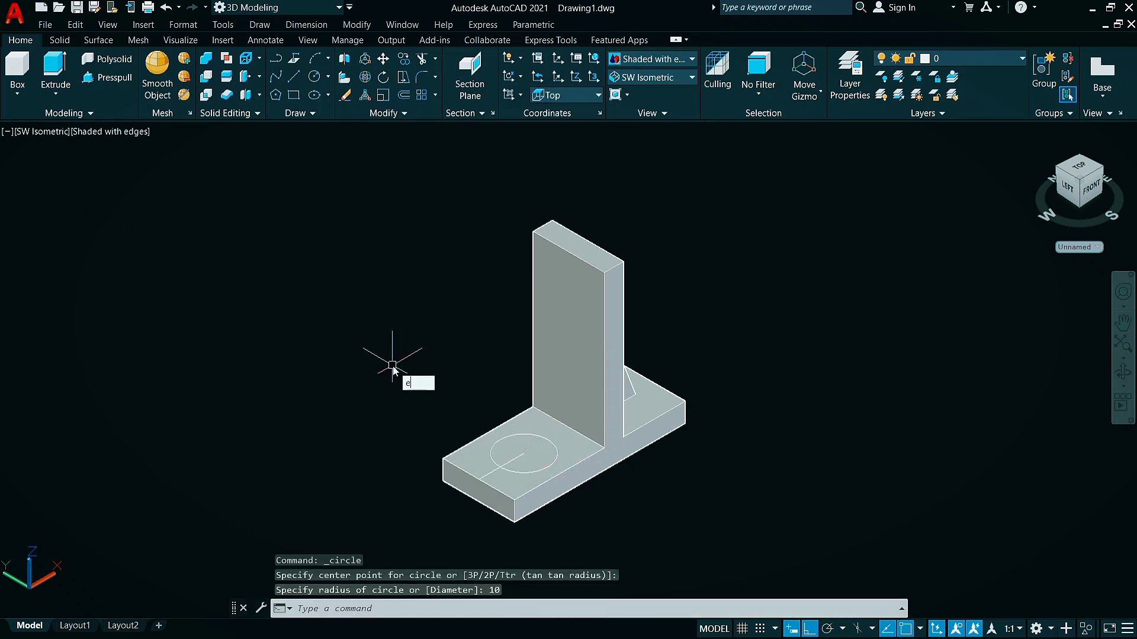
{"action": "type", "text": "xt"}
{"action": "key", "text": "Return"}
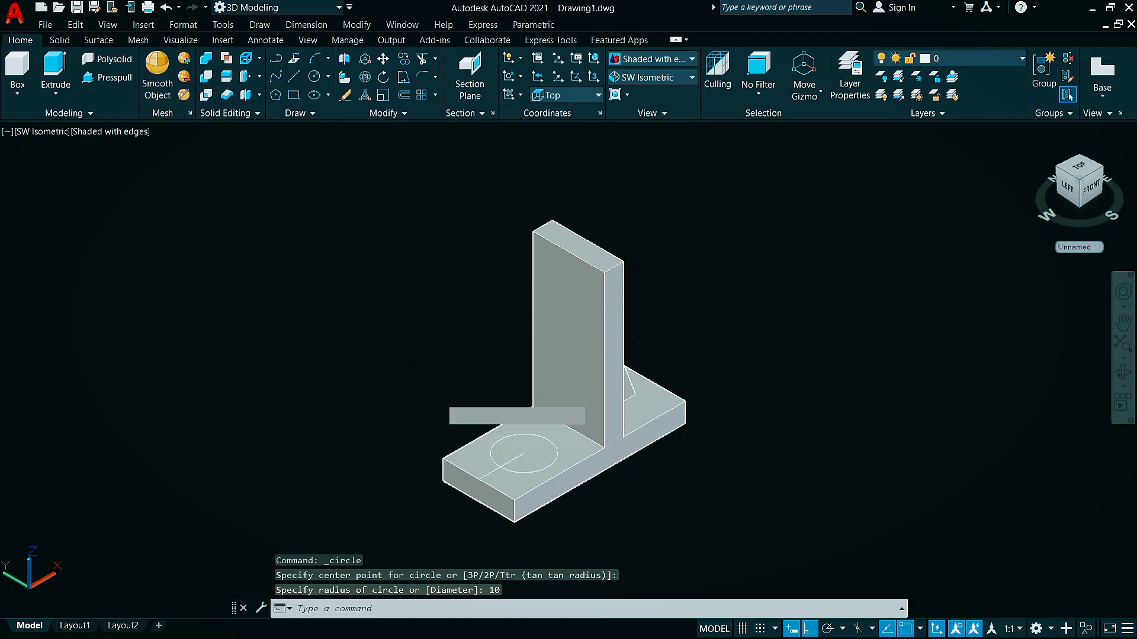
{"action": "left_click", "coordinate": [558, 451]}
{"action": "key", "text": "Return"}
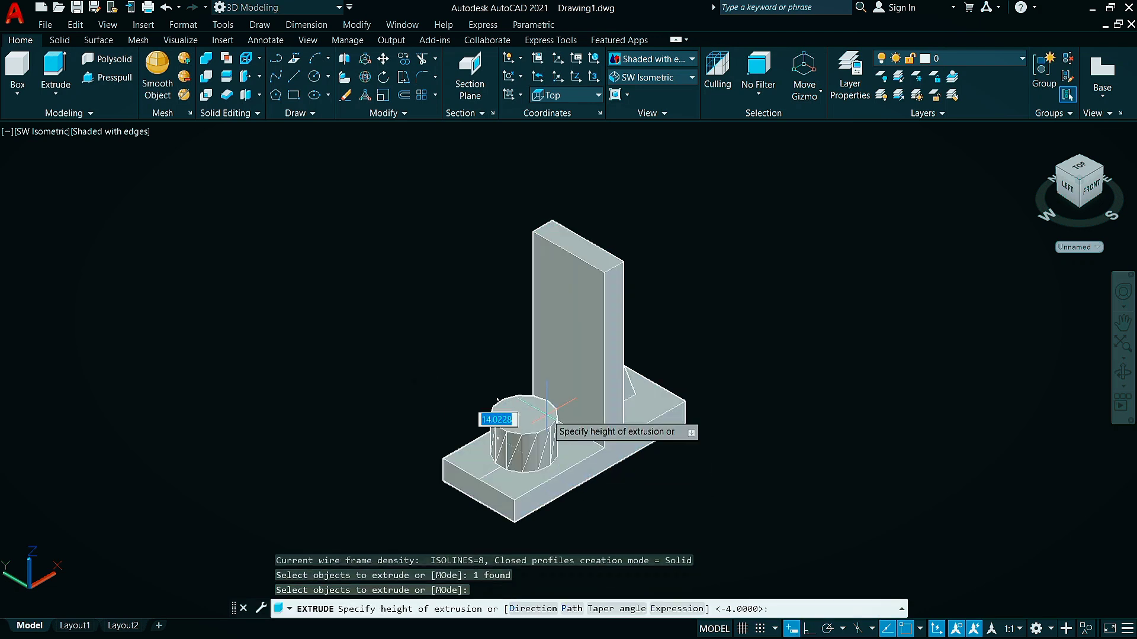
{"action": "type", "text": "10"}
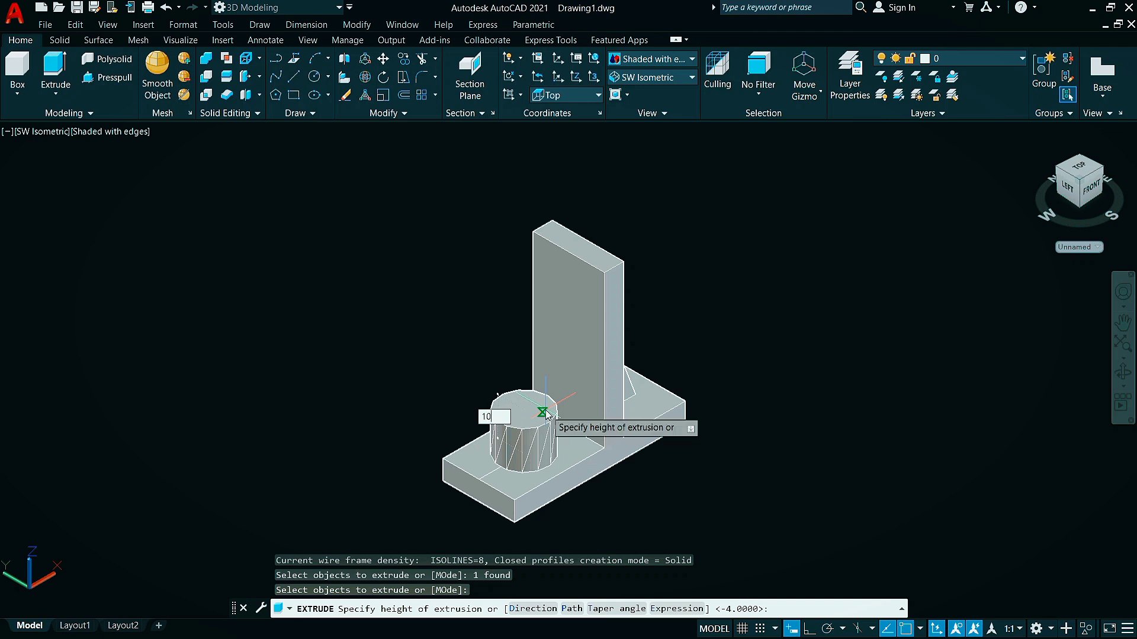
{"action": "key", "text": "Return"}
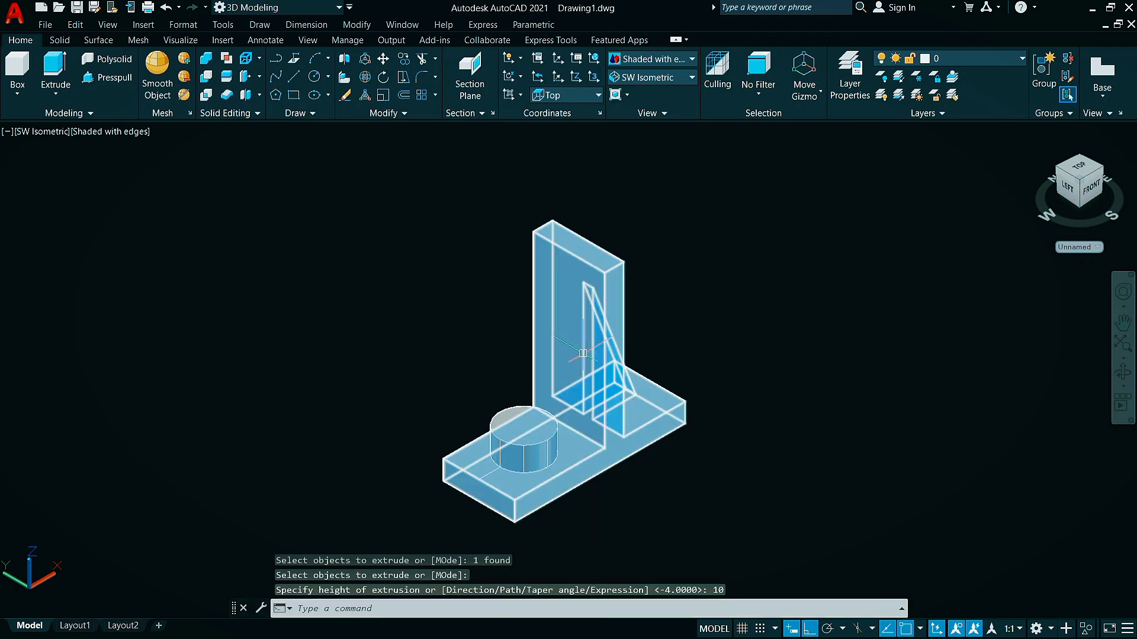
{"action": "key", "text": "Escape"}
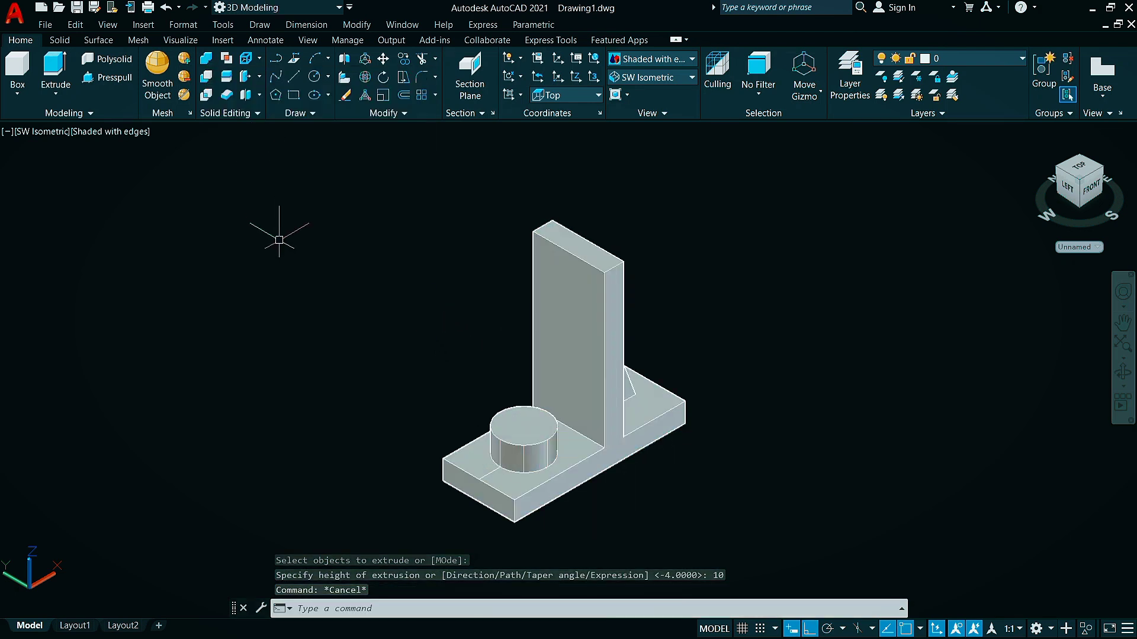
Union the cylindrical boss with the bracket solid
{"action": "type", "text": "uni"}
{"action": "key", "text": "Return"}
{"action": "left_click", "coordinate": [592, 414]}
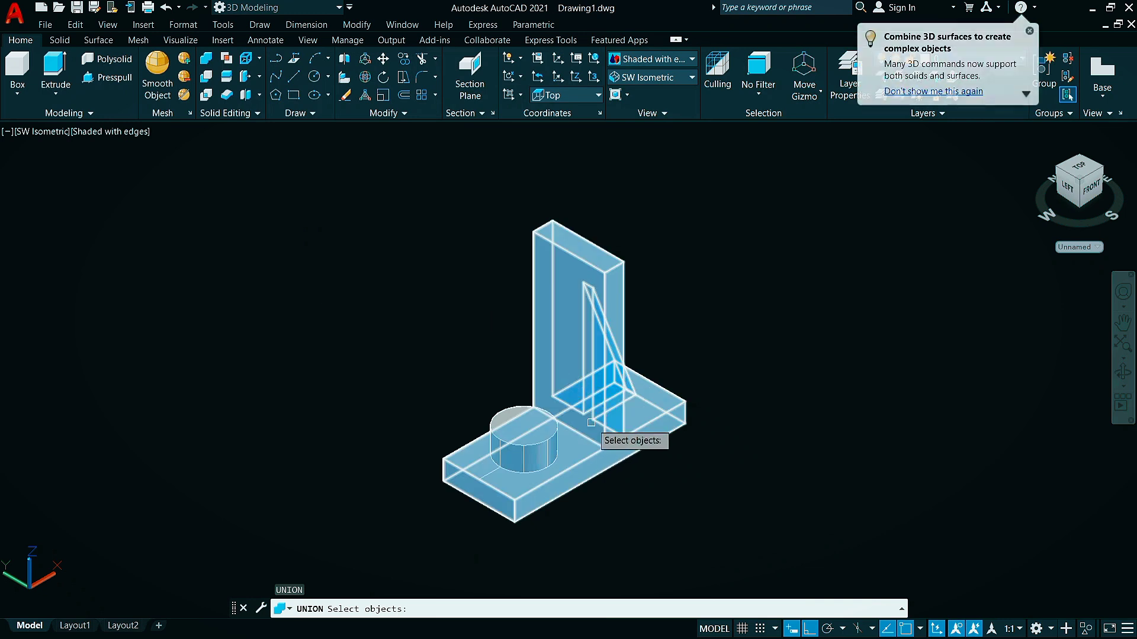
{"action": "left_click", "coordinate": [499, 417]}
{"action": "key", "text": "Return"}
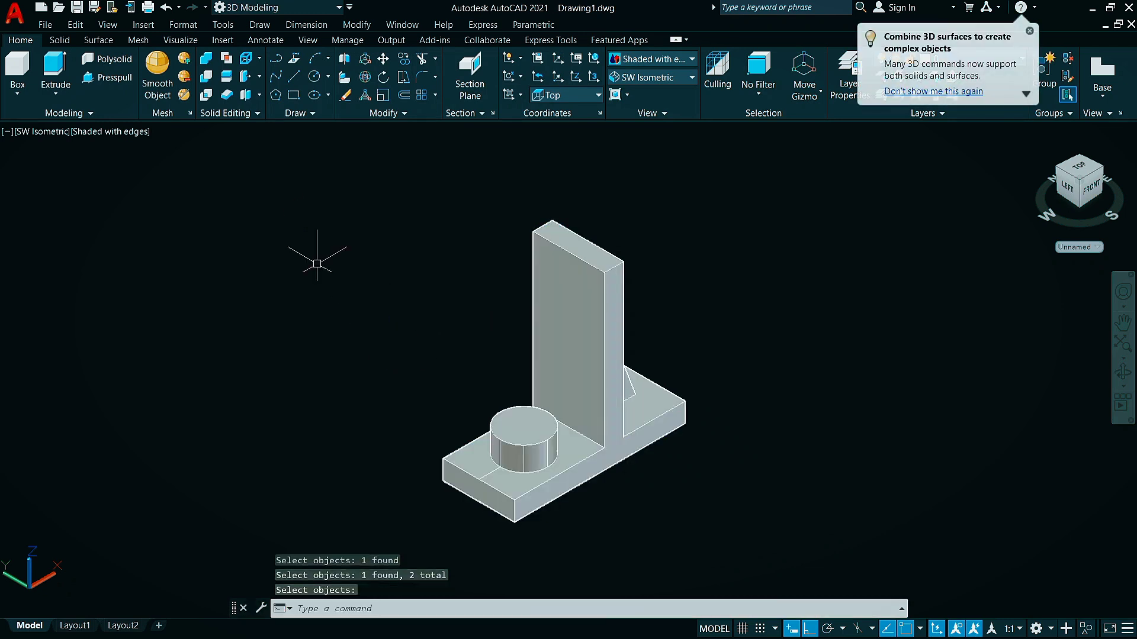
Draw a circle of radius 6 centred on the top face of the cylindrical boss
{"action": "left_click", "coordinate": [314, 77]}
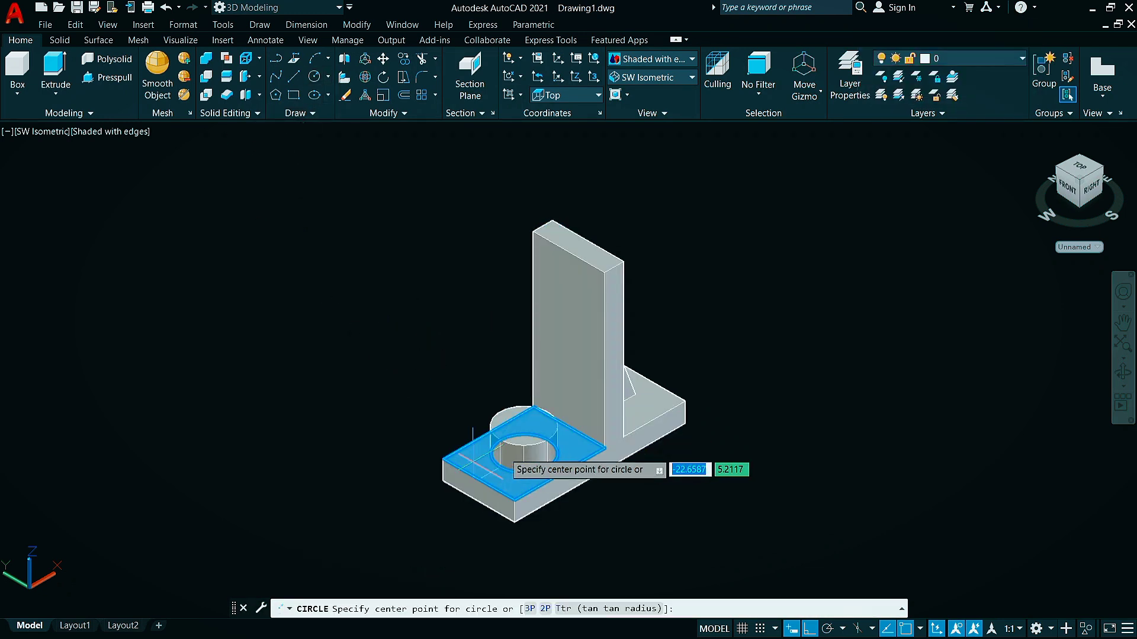
{"action": "left_click", "coordinate": [525, 426]}
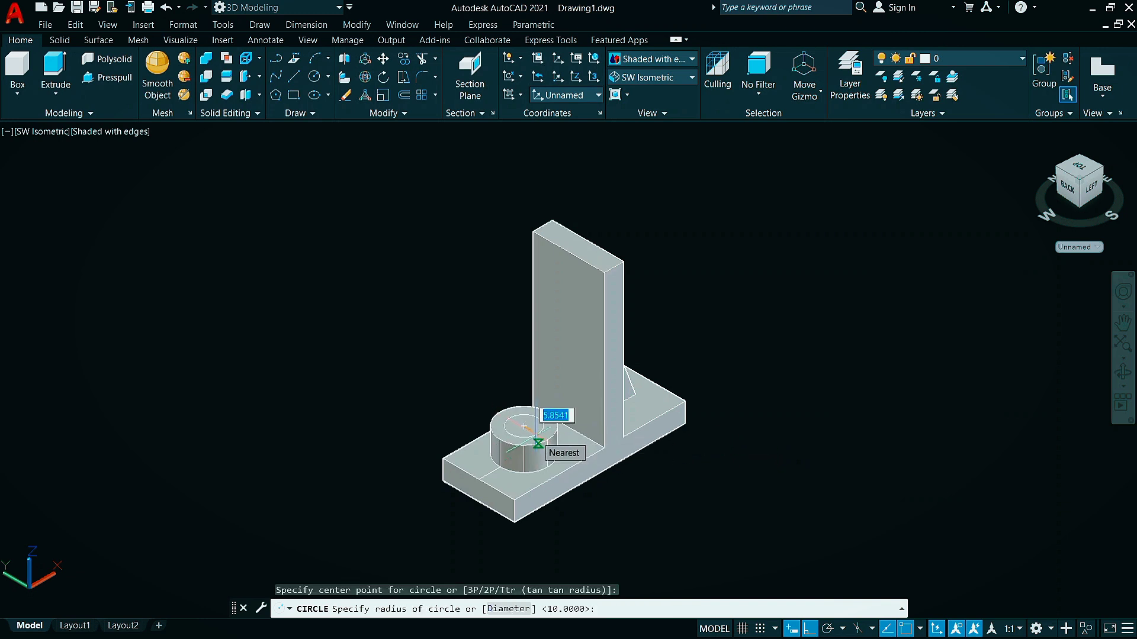
{"action": "type", "text": "6"}
{"action": "key", "text": "Return"}
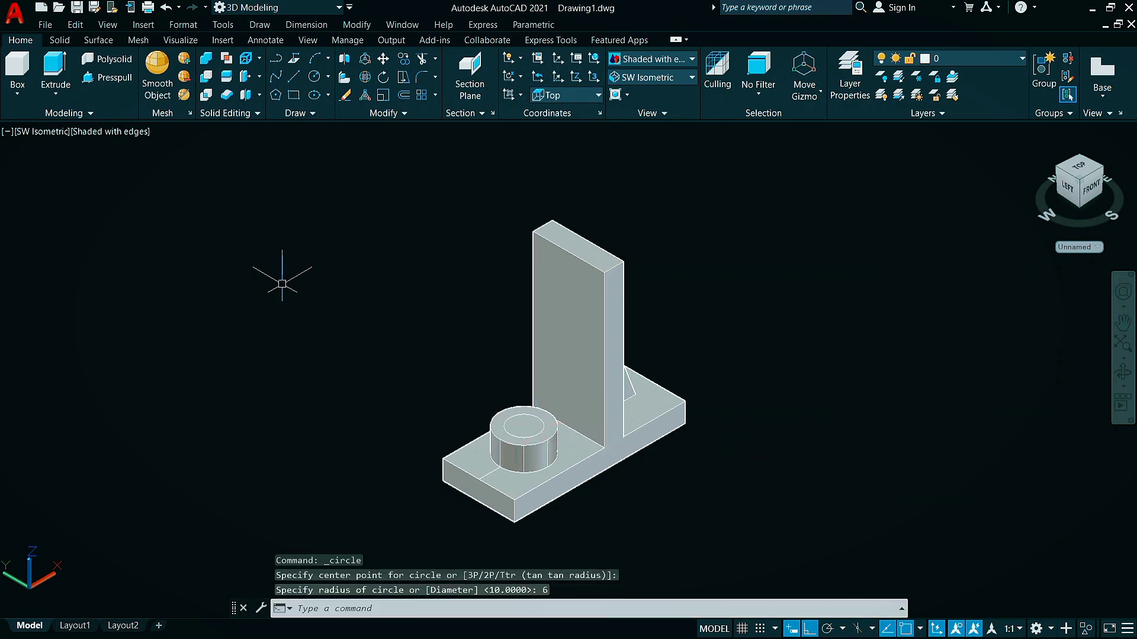
Extrude the radius 6 circle downward through the boss and past the underside of the base
{"action": "left_click", "coordinate": [57, 93]}
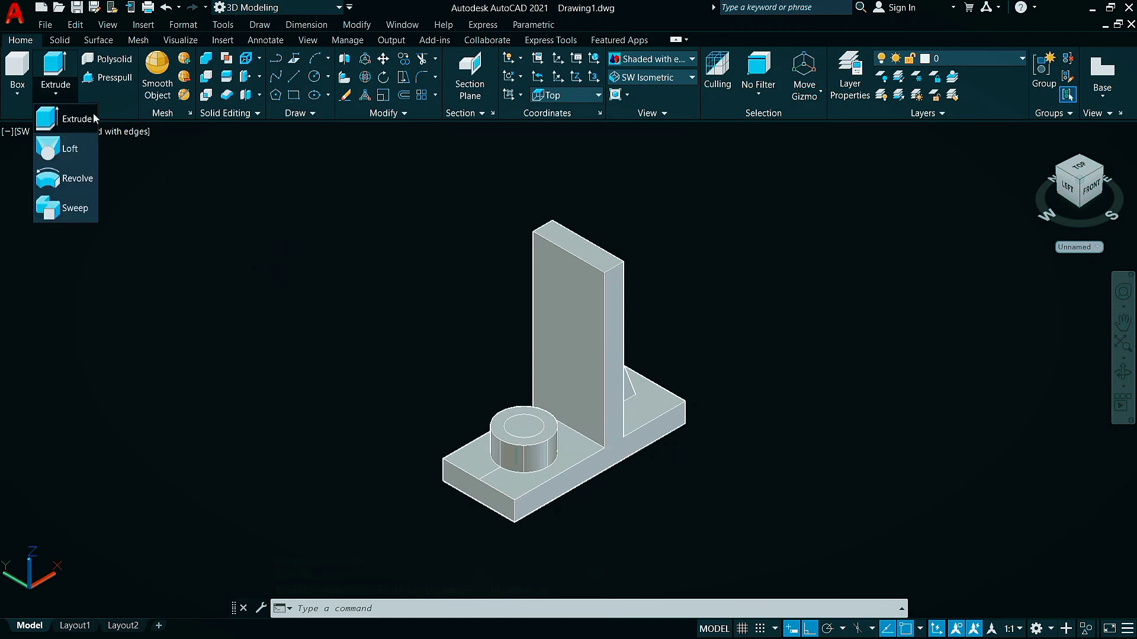
{"action": "left_click", "coordinate": [88, 118]}
{"action": "type", "text": "EXT"}
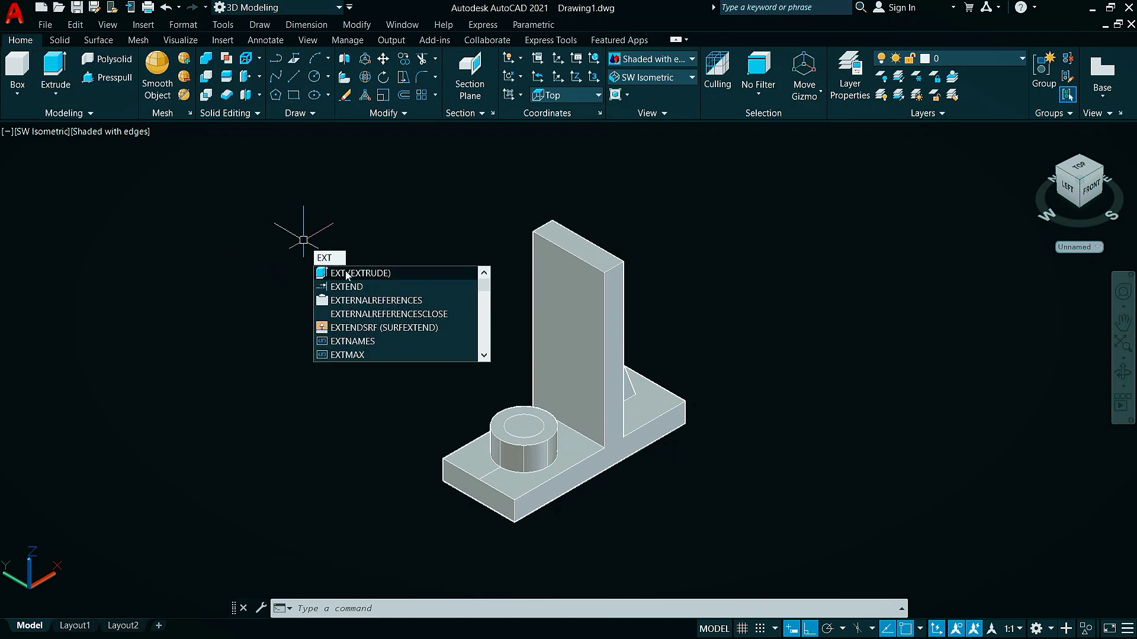
{"action": "key", "text": "Return"}
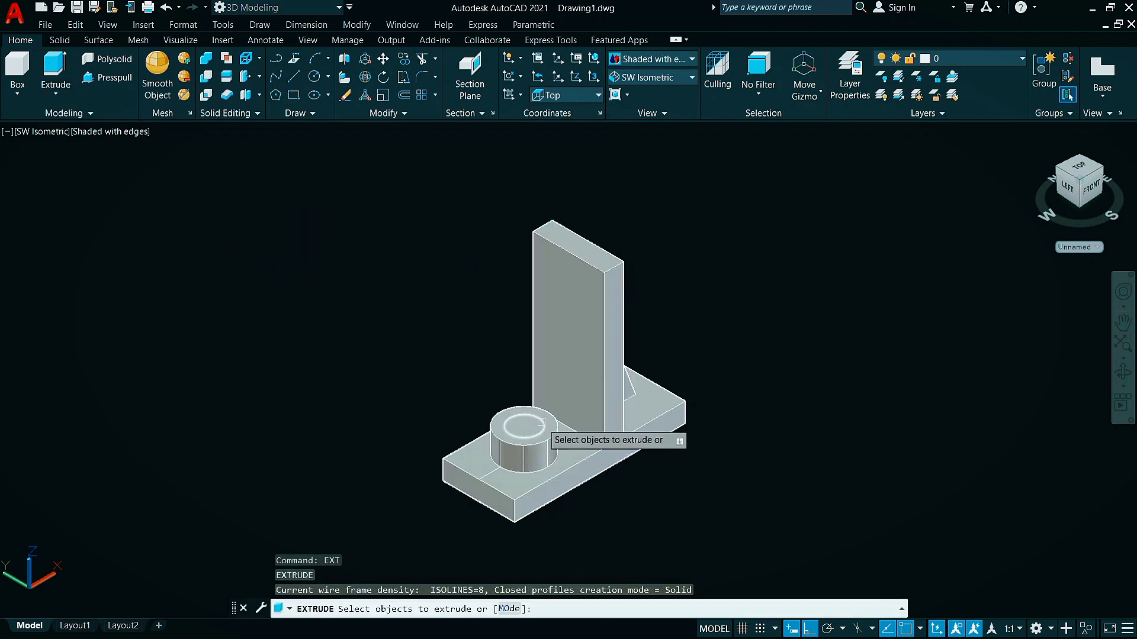
{"action": "left_click", "coordinate": [530, 426]}
{"action": "key", "text": "Return"}
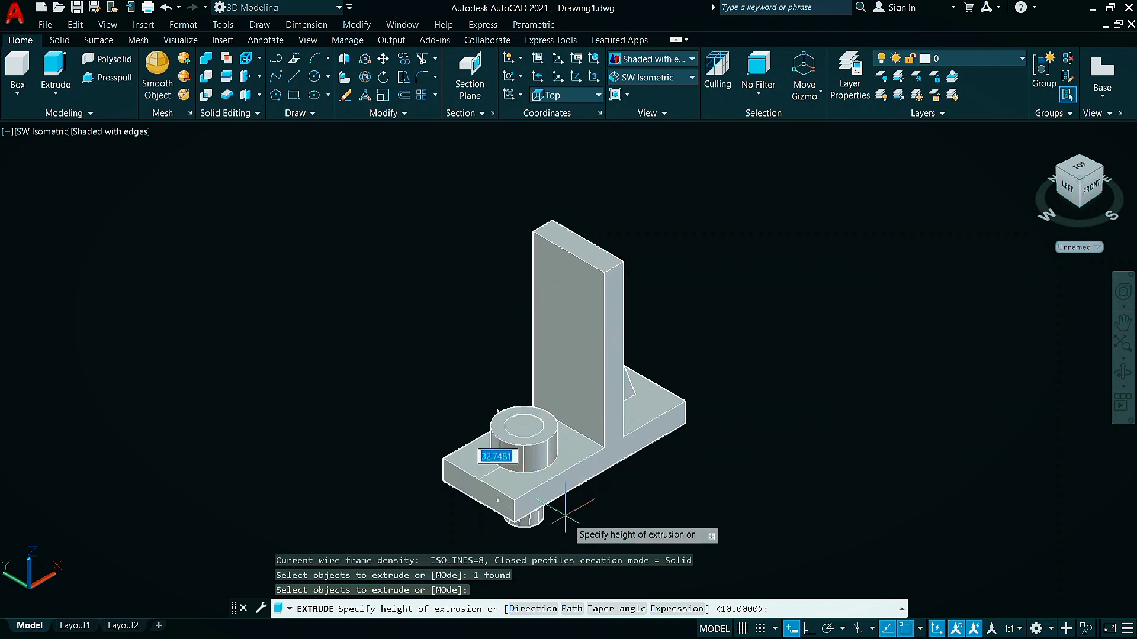
{"action": "left_click", "coordinate": [576, 531]}
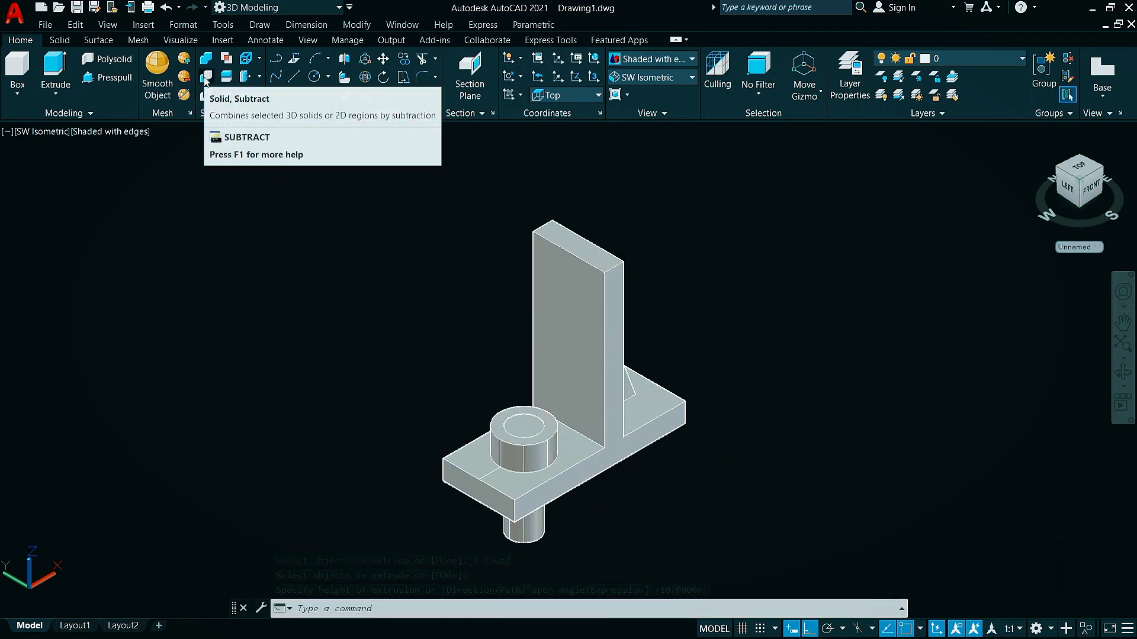
Subtract the narrow inner cylinder from the bracket solid to cut a through hole in the boss and base
{"action": "type", "text": "su"}
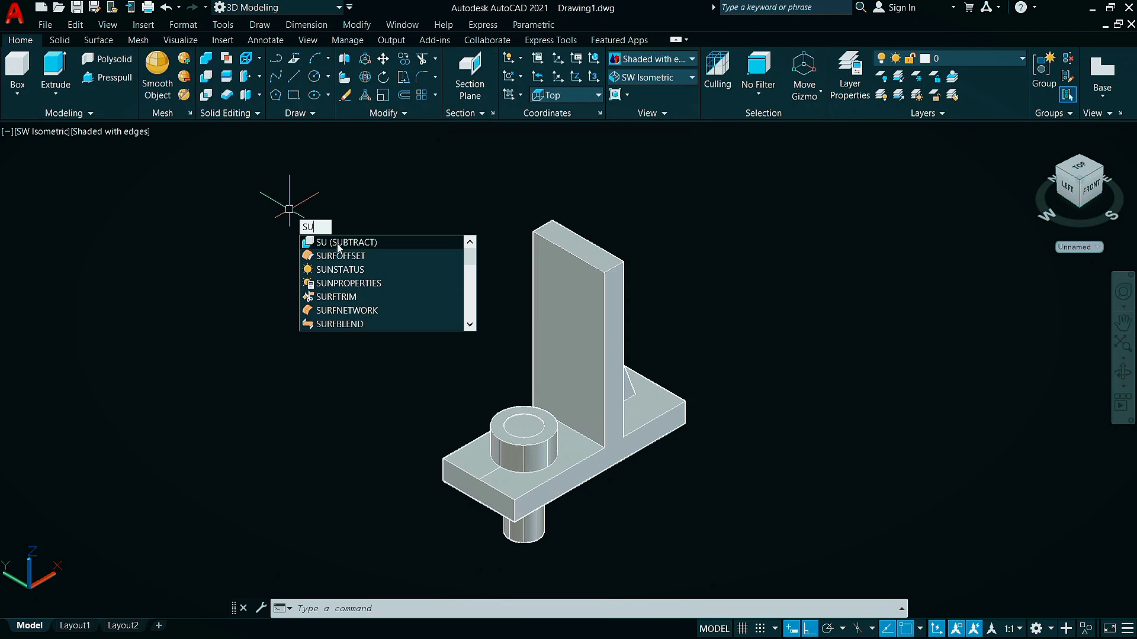
{"action": "key", "text": "Return"}
{"action": "left_click", "coordinate": [625, 340]}
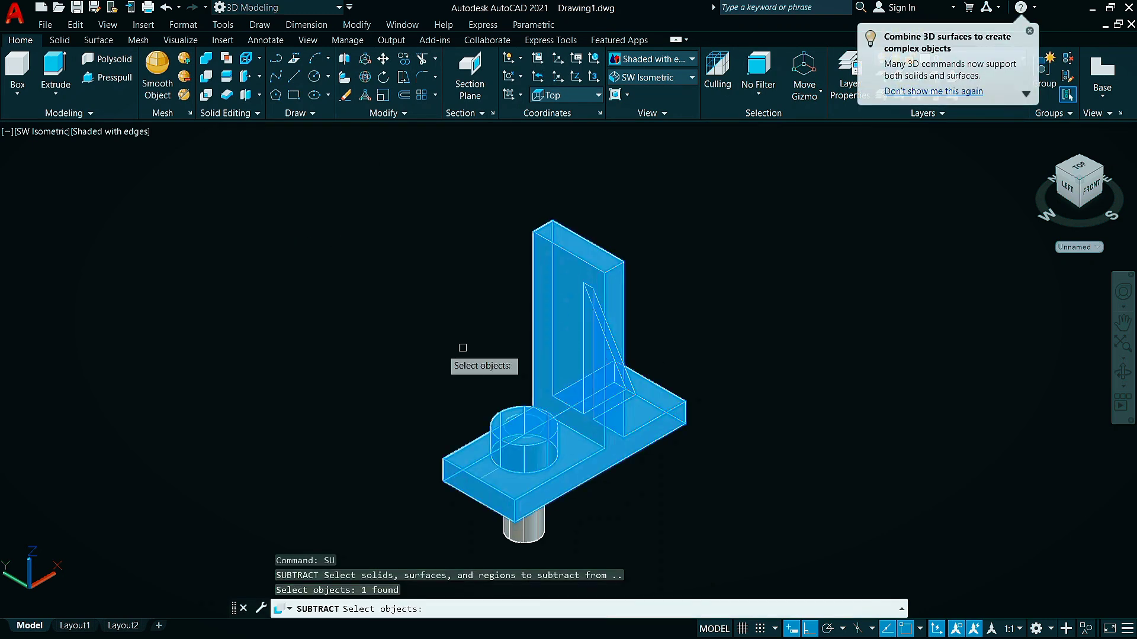
{"action": "key", "text": "Return"}
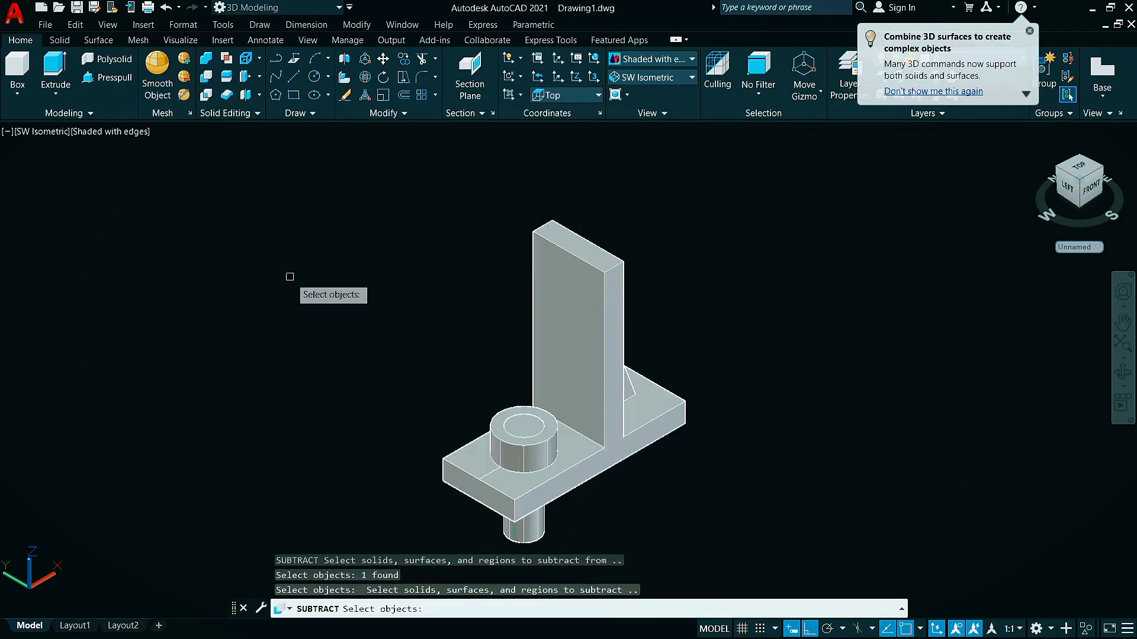
{"action": "left_click", "coordinate": [535, 536]}
{"action": "key", "text": "Return"}
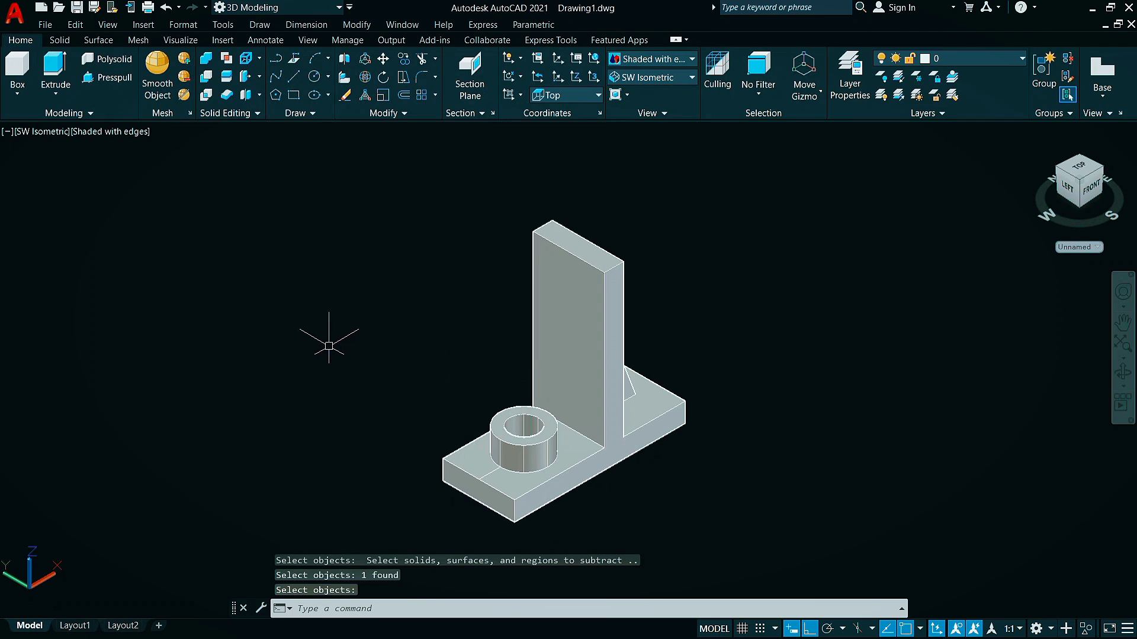
Hide the bracket solid so the construction line on the base can be reached
{"action": "right_click", "coordinate": [276, 247]}
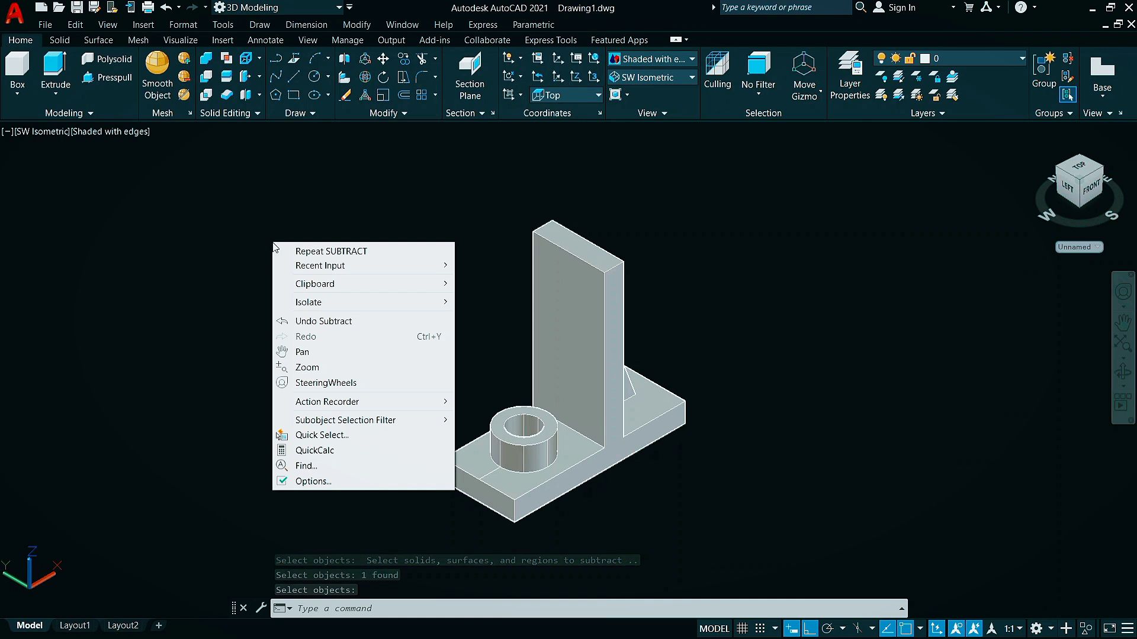
{"action": "mouse_move", "coordinate": [304, 301]}
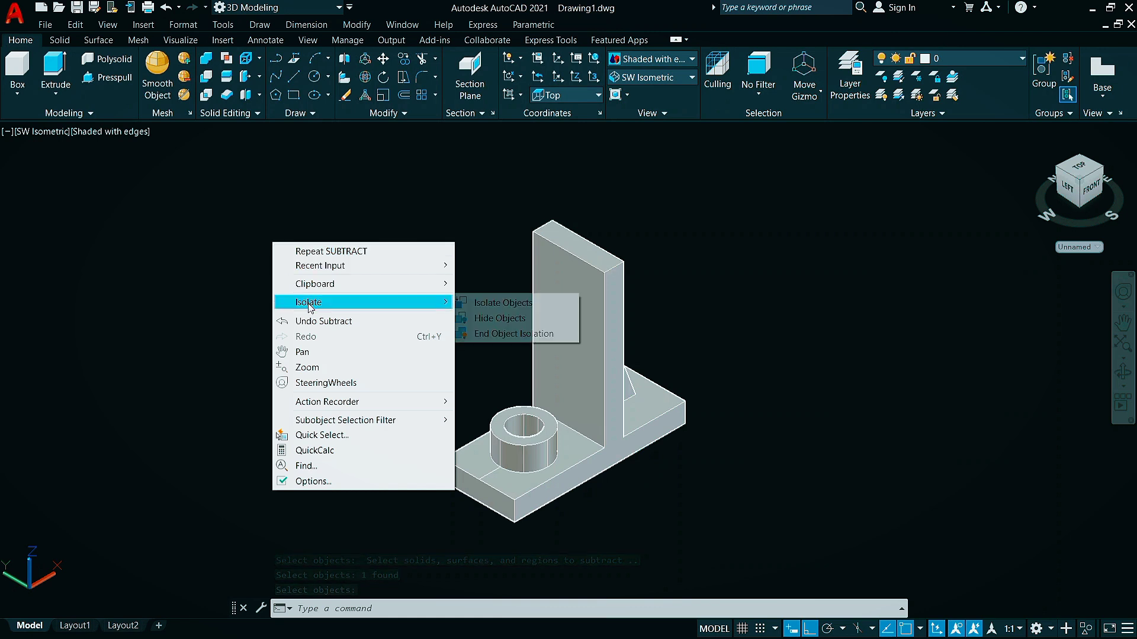
{"action": "left_click", "coordinate": [501, 319]}
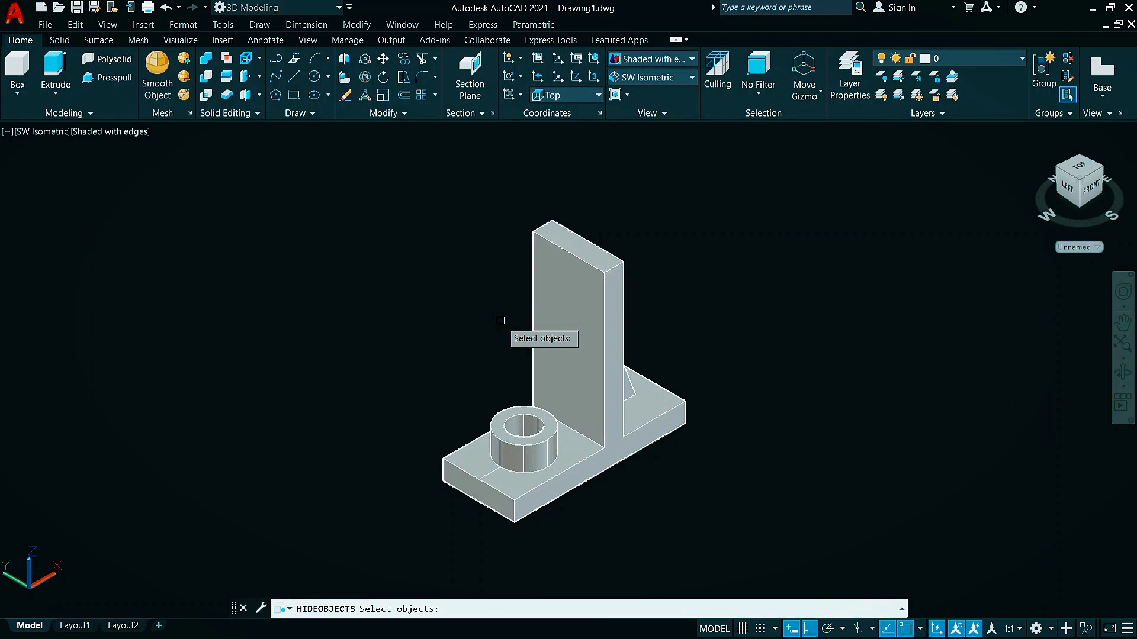
{"action": "left_click", "coordinate": [572, 327]}
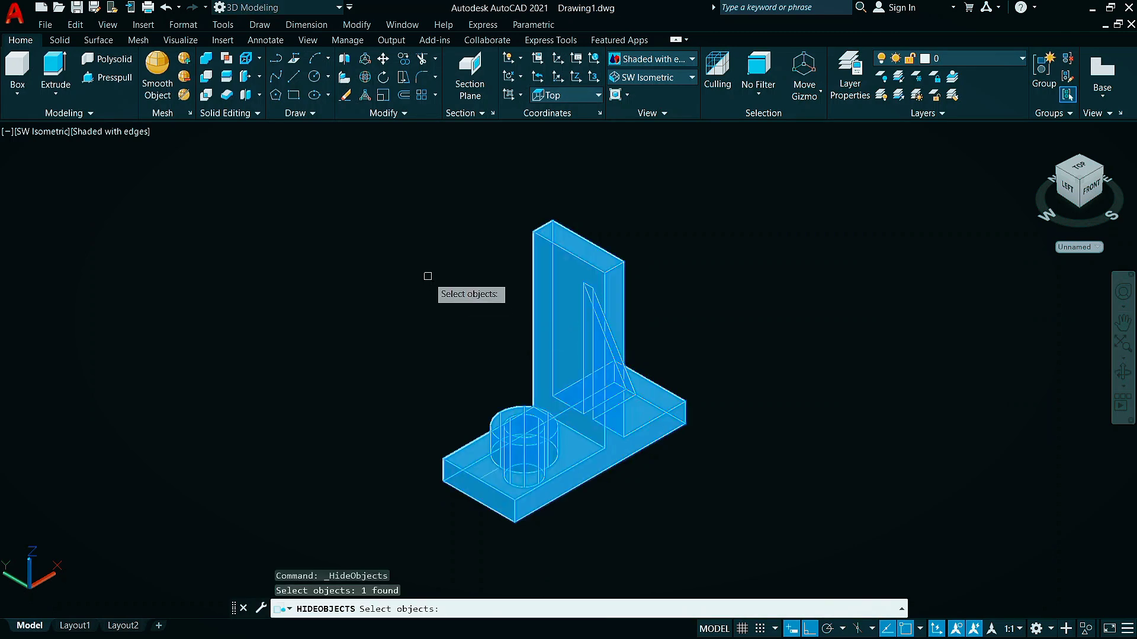
{"action": "key", "text": "Return"}
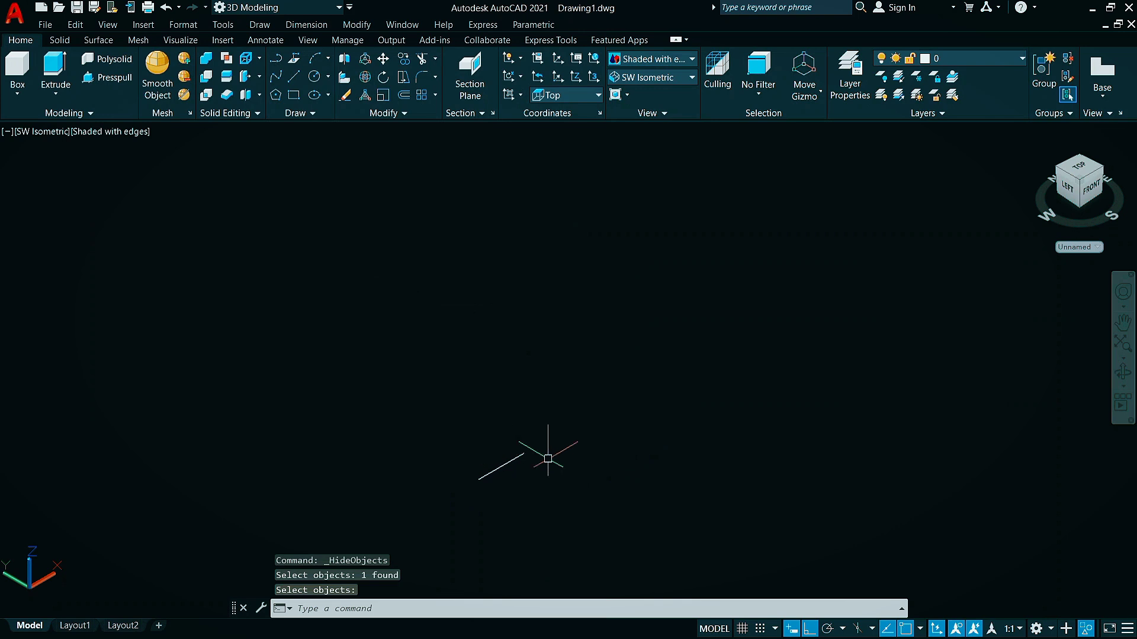
Erase the leftover construction line and end object isolation to bring back the bracket solid
{"action": "left_click", "coordinate": [570, 438]}
{"action": "left_click", "coordinate": [397, 521]}
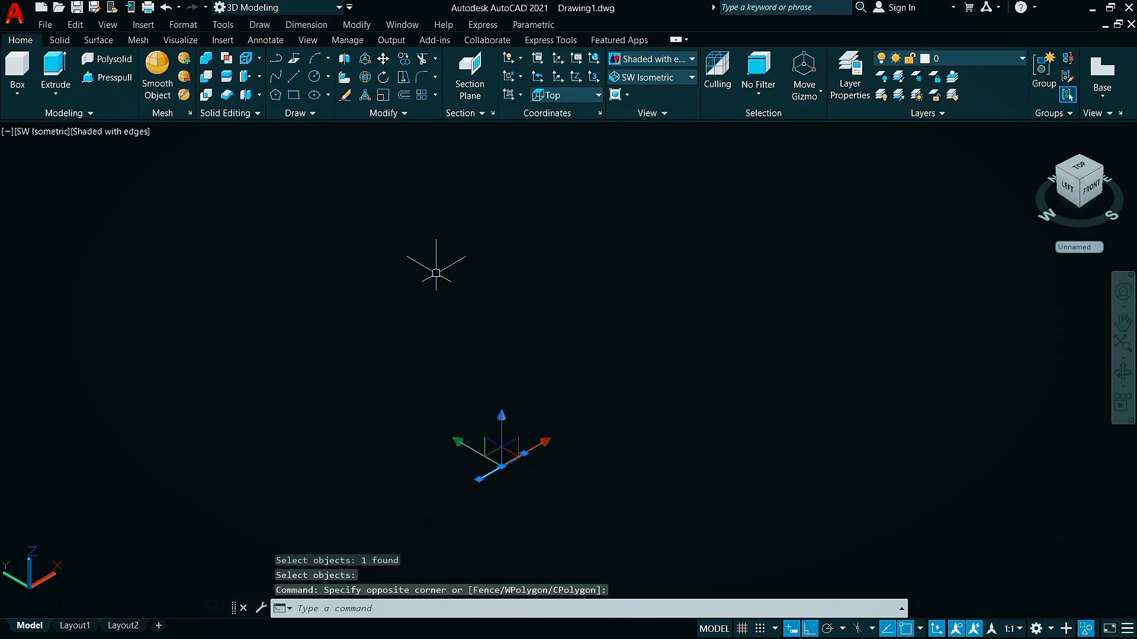
{"action": "key", "text": "Delete"}
{"action": "right_click", "coordinate": [401, 289]}
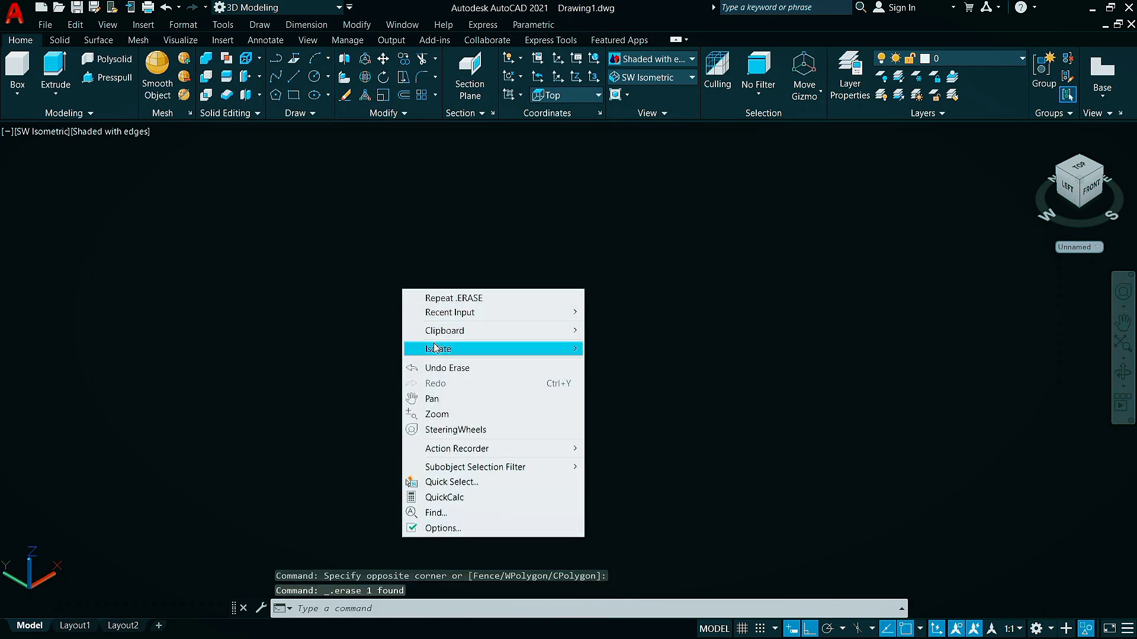
{"action": "mouse_move", "coordinate": [533, 347]}
{"action": "left_click", "coordinate": [616, 380]}
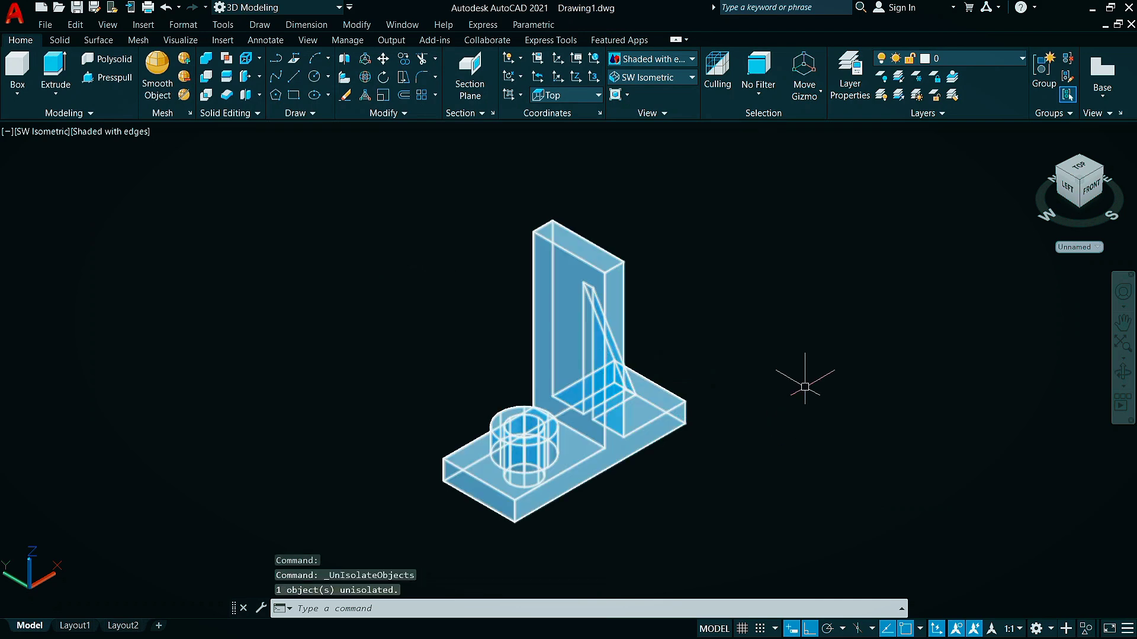
Switch to the SE Isometric view and inspect the bracket's triangular rib side up close
{"action": "left_click", "coordinate": [690, 77]}
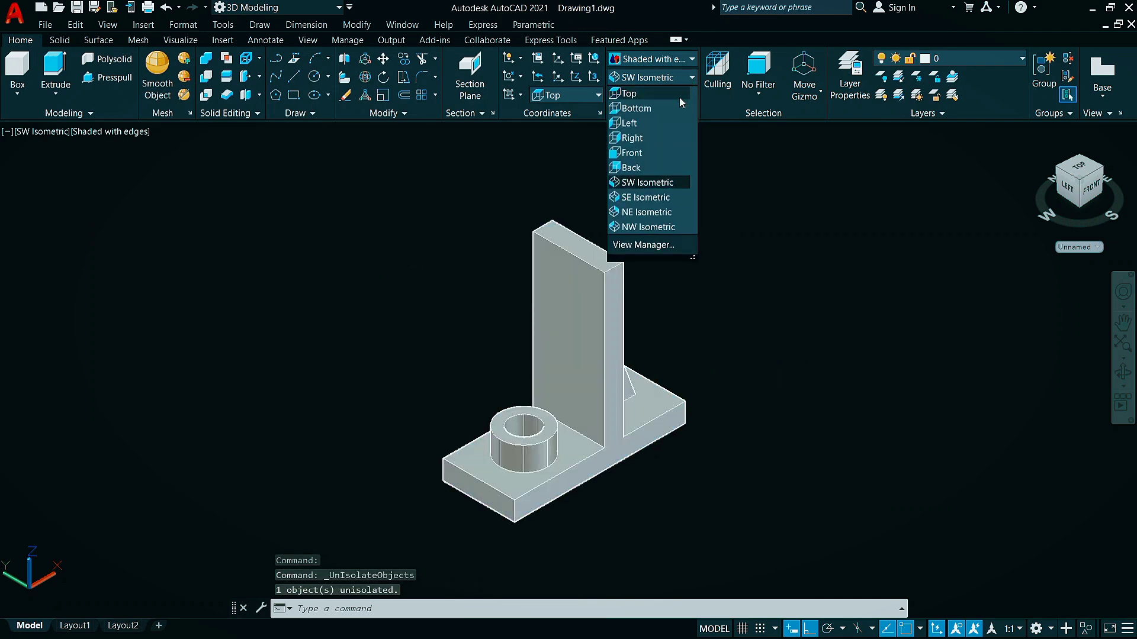
{"action": "left_click", "coordinate": [646, 198]}
{"action": "scroll", "coordinate": [586, 403], "scroll_direction": "up", "scroll_amount": 1}
{"action": "middle_click_drag", "start_coordinate": [585, 403], "coordinate": [845, 354]}
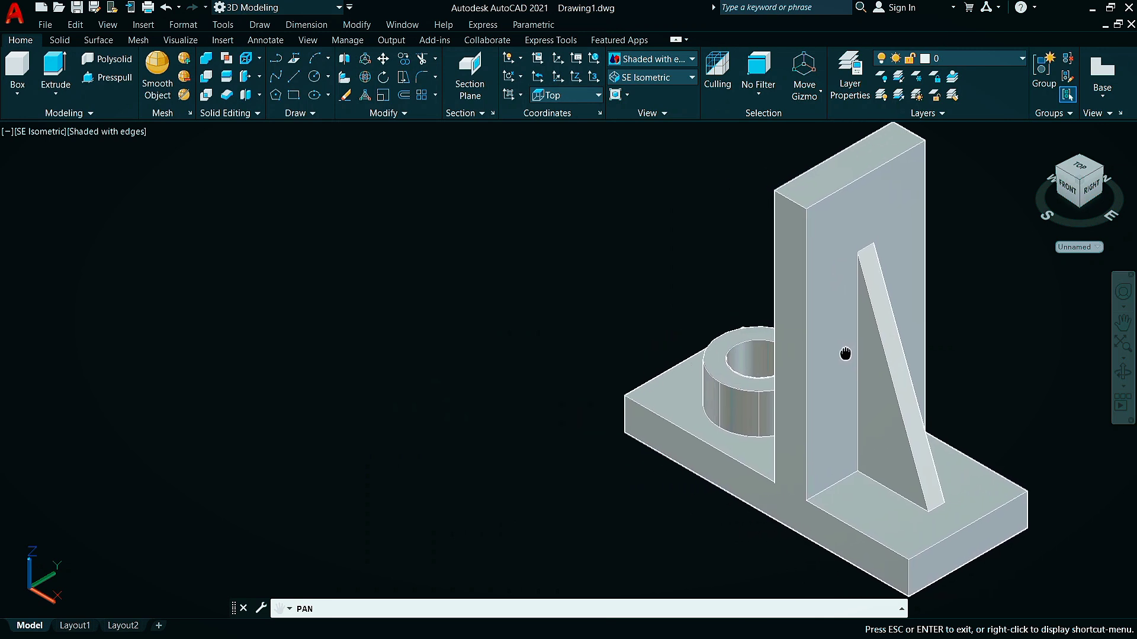